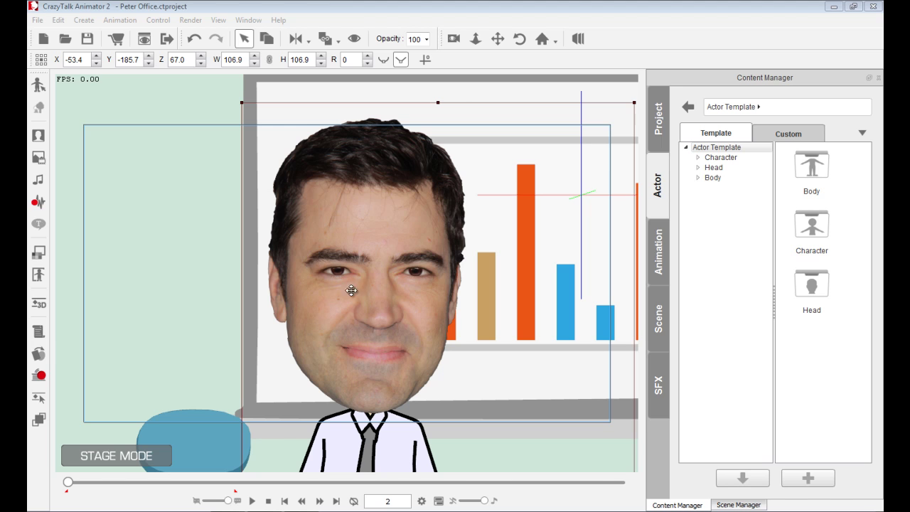
Open the timeline with the character's face tracks shown, widened and scaled to fit the whole Peter Work - short voice clip.
{"action": "left_click", "coordinate": [438, 501]}
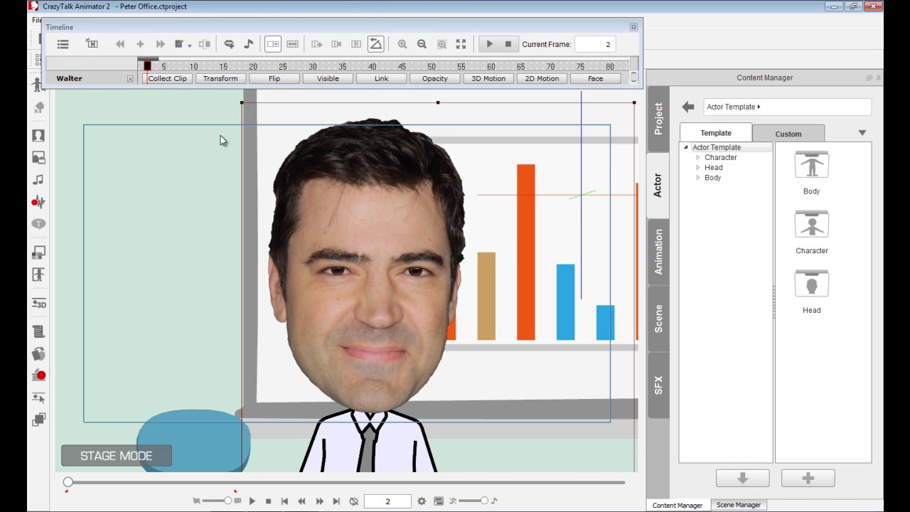
{"action": "left_click", "coordinate": [92, 44]}
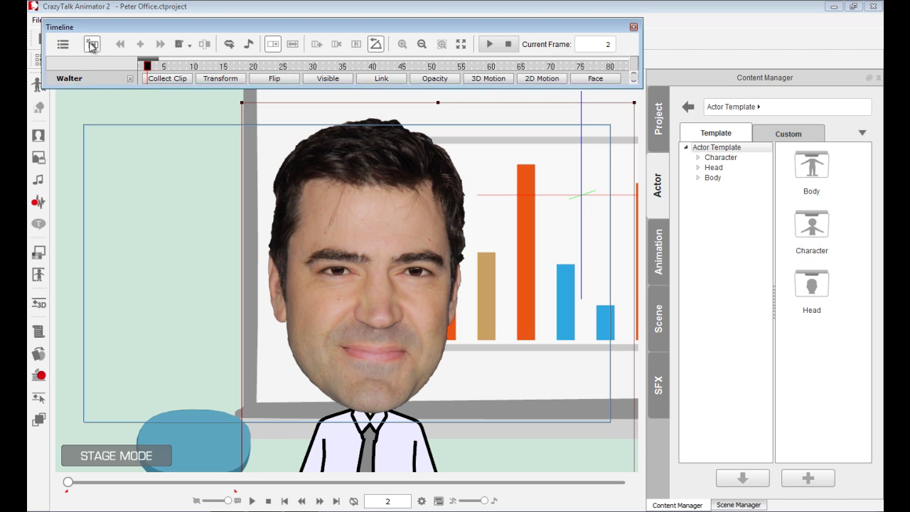
{"action": "left_click", "coordinate": [595, 79]}
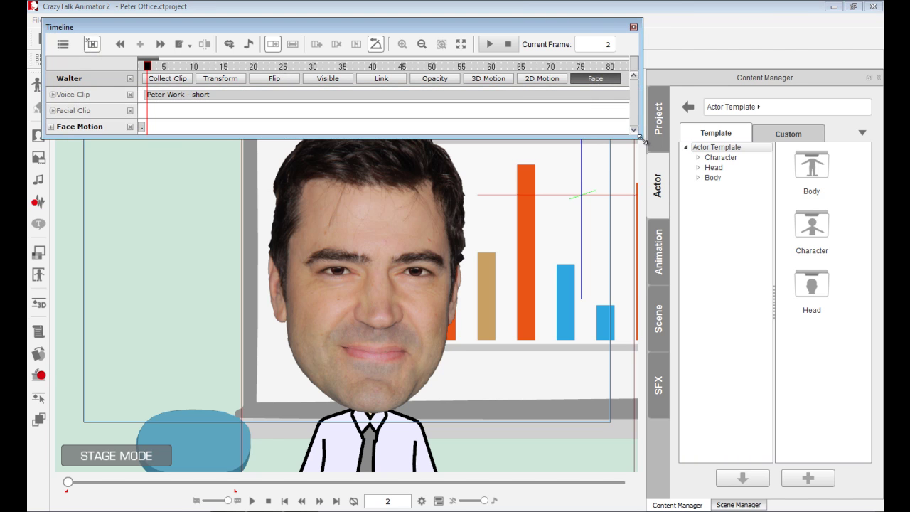
{"action": "left_click_drag", "start_coordinate": [643, 139], "coordinate": [836, 146]}
{"action": "left_click", "coordinate": [168, 99]}
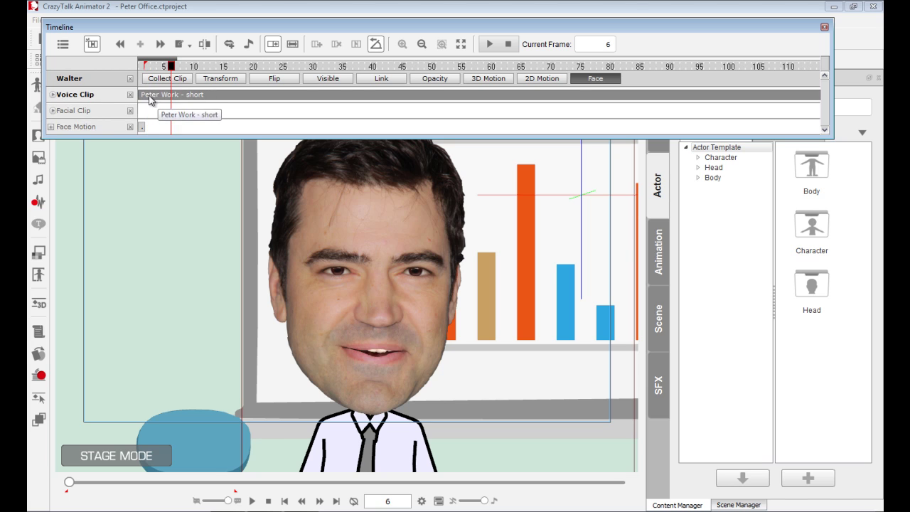
{"action": "left_click_drag", "start_coordinate": [177, 59], "coordinate": [361, 60]}
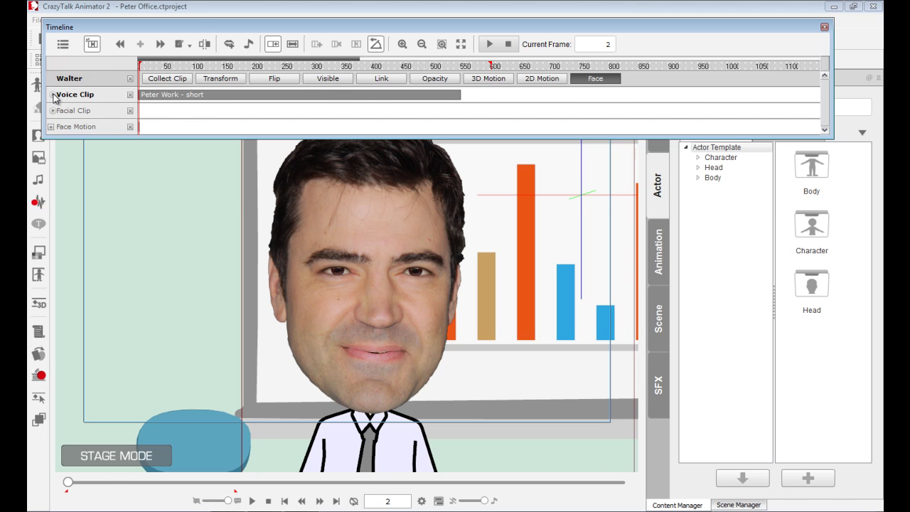
Examine the voice clip's waveform and lip keys between frames 111 and 261, and close the timeline.
{"action": "left_click", "coordinate": [53, 94]}
{"action": "left_click", "coordinate": [200, 160]}
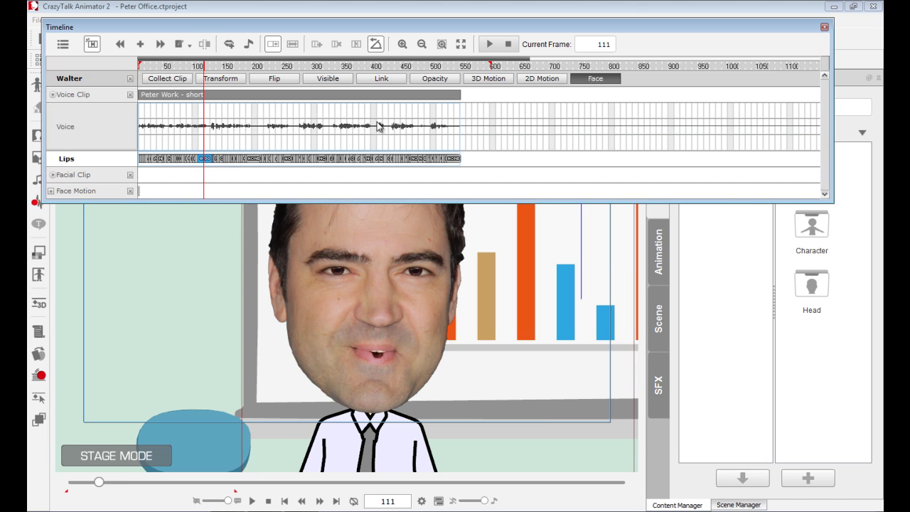
{"action": "left_click", "coordinate": [402, 44]}
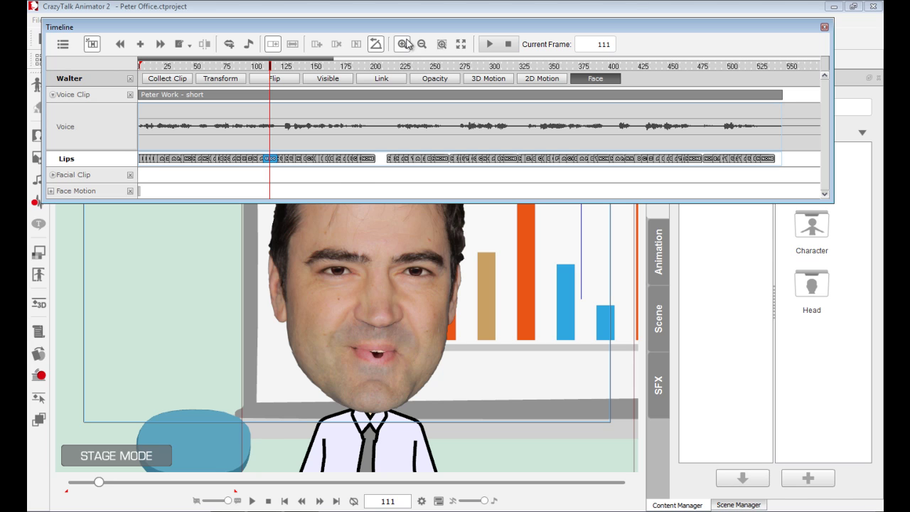
{"action": "left_click", "coordinate": [347, 159]}
{"action": "left_click", "coordinate": [438, 159]}
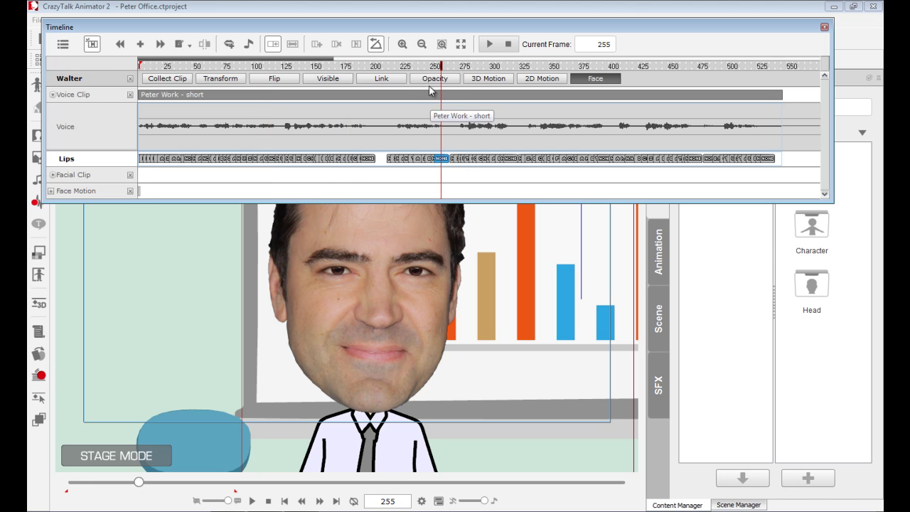
{"action": "left_click", "coordinate": [403, 44]}
{"action": "left_click", "coordinate": [402, 44]}
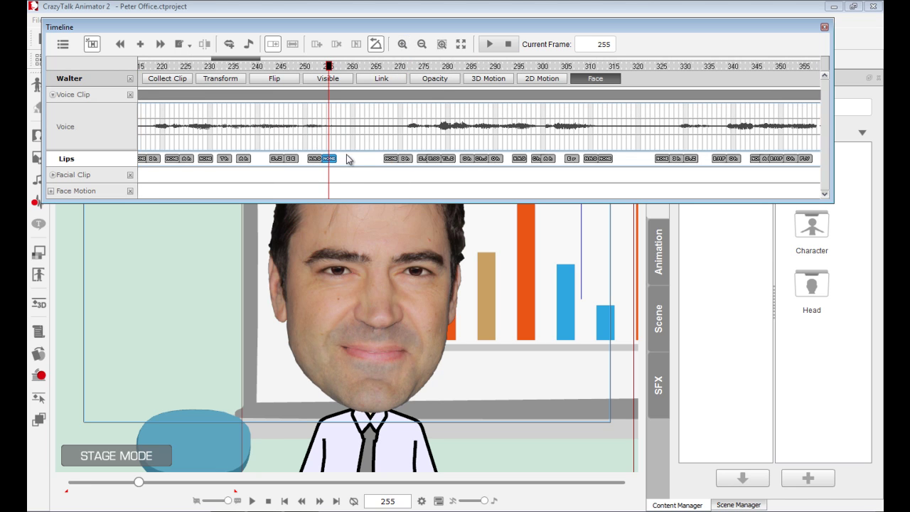
{"action": "left_click", "coordinate": [348, 161]}
{"action": "left_click", "coordinate": [388, 159]}
{"action": "left_click", "coordinate": [358, 161]}
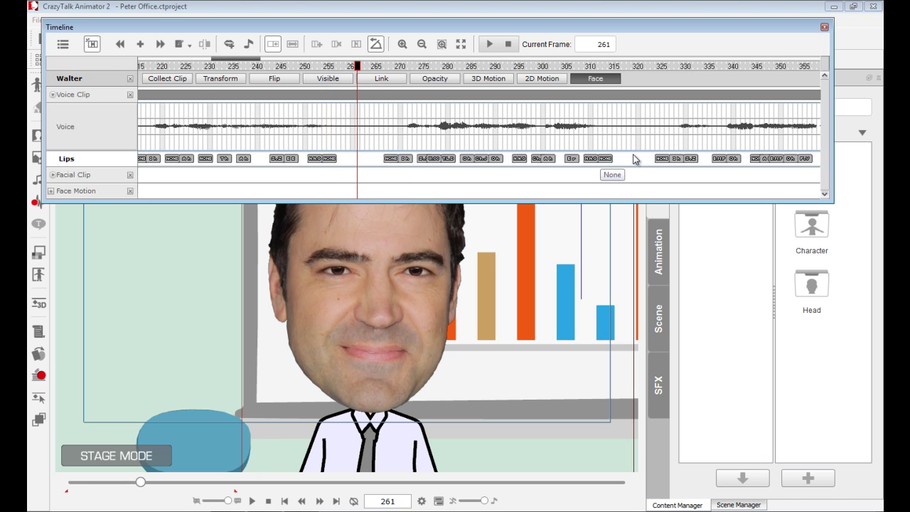
{"action": "left_click", "coordinate": [55, 96]}
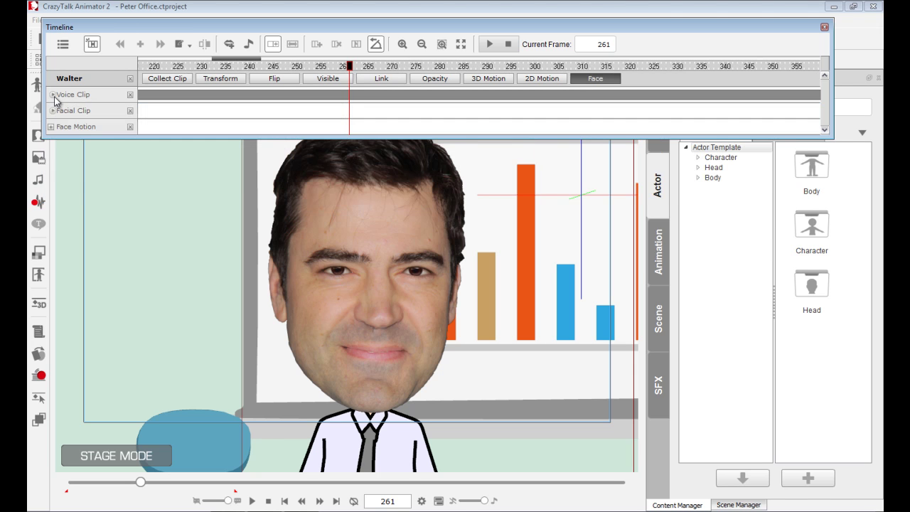
{"action": "left_click", "coordinate": [824, 27]}
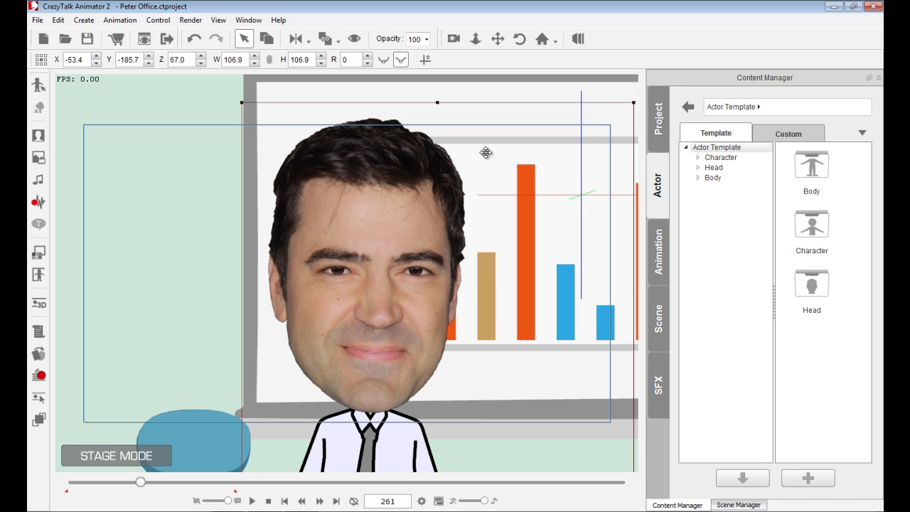
Play the scene from the start to review the character's lip-sync, and stop playback.
{"action": "left_click", "coordinate": [269, 501]}
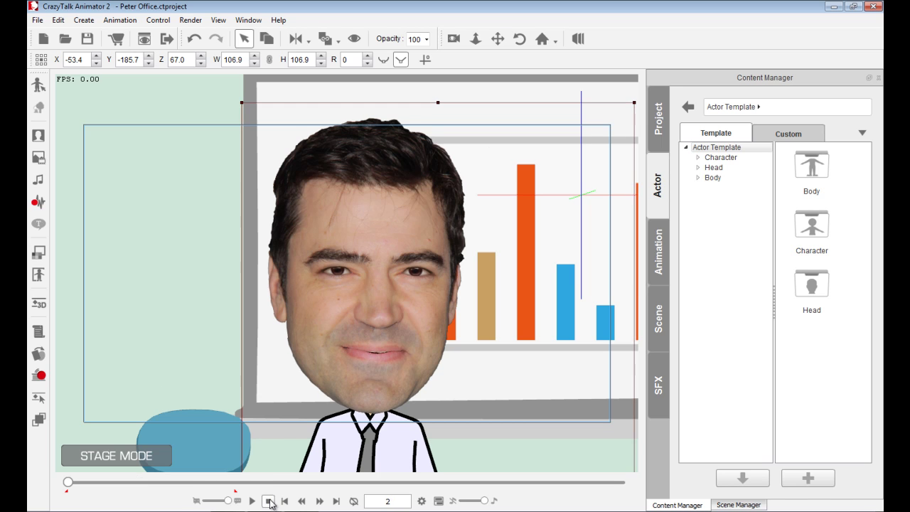
{"action": "left_click", "coordinate": [253, 502]}
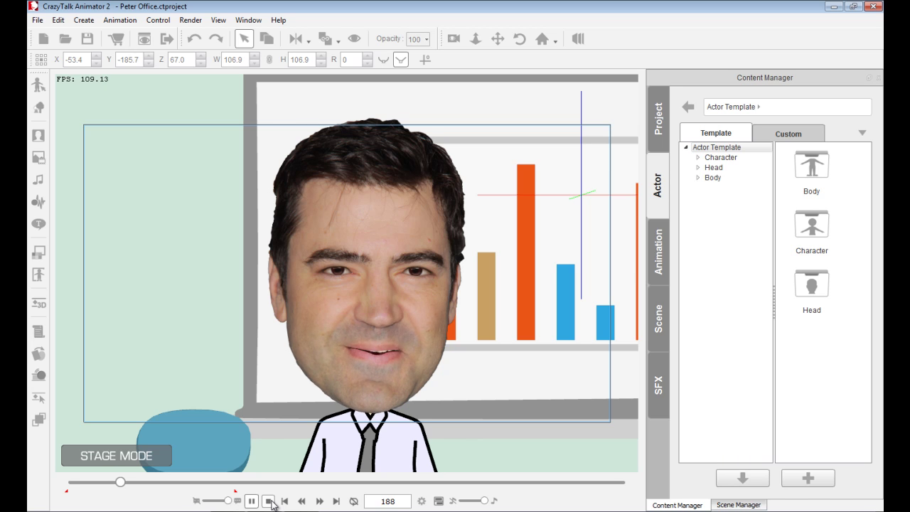
{"action": "left_click", "coordinate": [268, 502]}
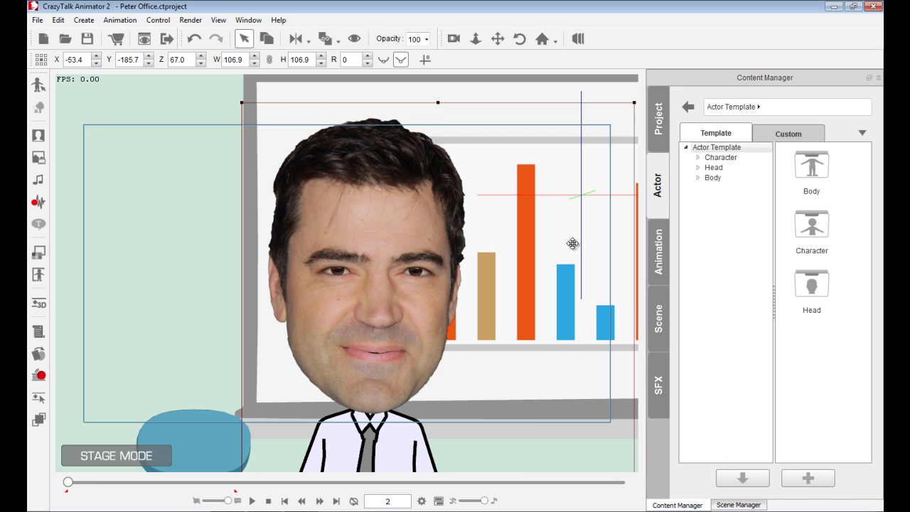
Move the character to X -79.0, Y -187.9 and open the Puppet Editor in face puppet mode beside it.
{"action": "left_click_drag", "start_coordinate": [415, 242], "coordinate": [317, 246]}
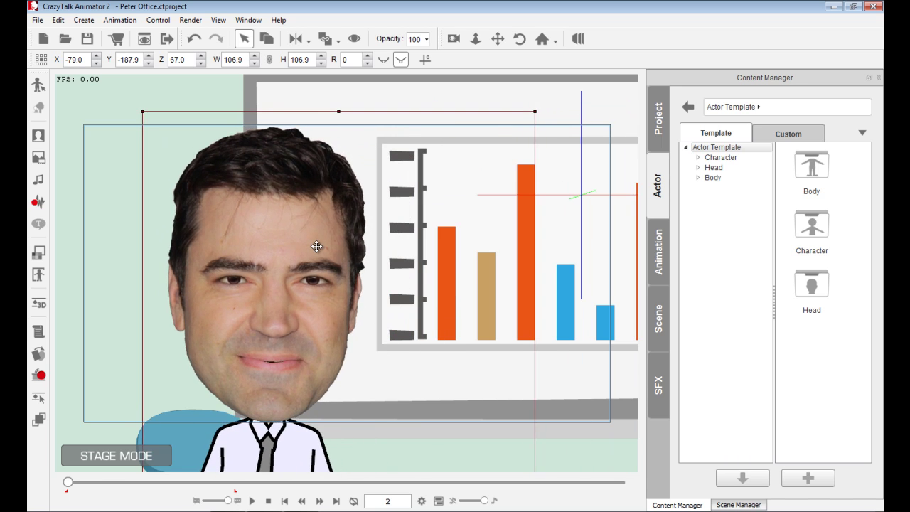
{"action": "left_click", "coordinate": [38, 379]}
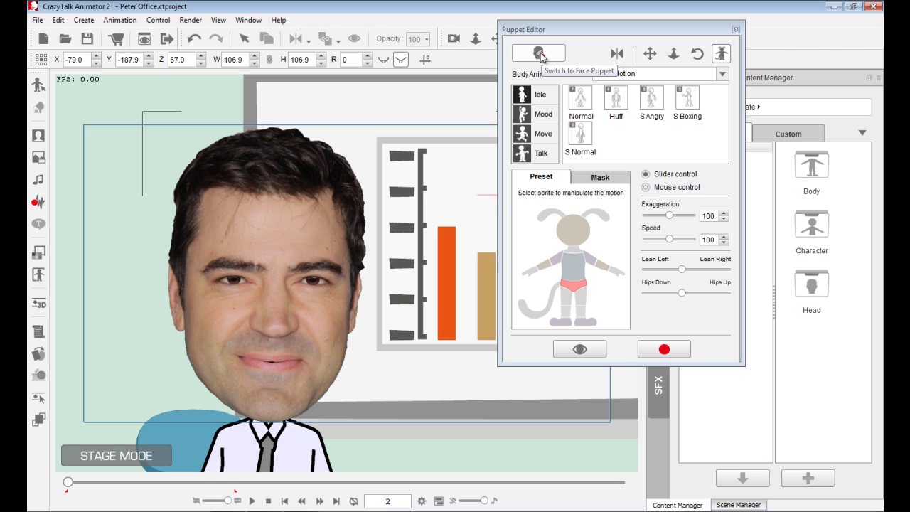
{"action": "left_click", "coordinate": [540, 55]}
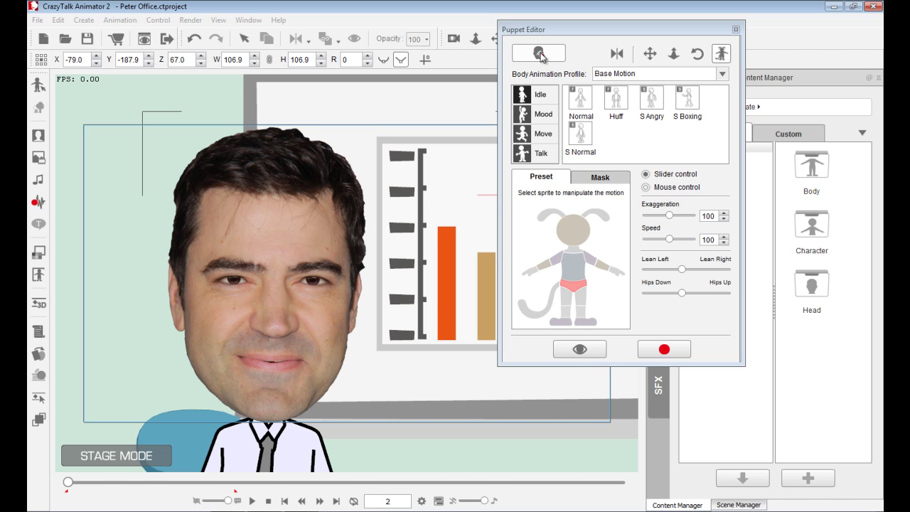
{"action": "left_click_drag", "start_coordinate": [613, 29], "coordinate": [529, 59]}
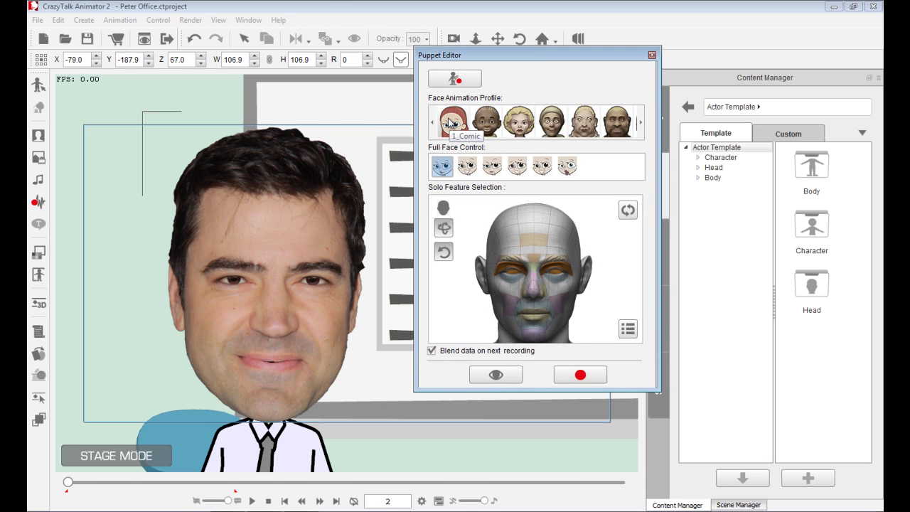
Compare the available face animation profiles and the full face control expressions each one offers.
{"action": "left_click", "coordinate": [487, 121]}
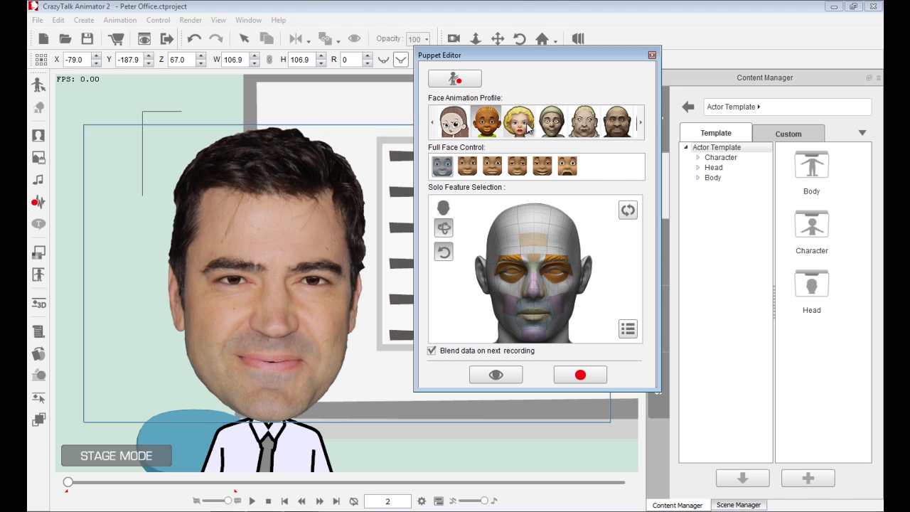
{"action": "left_click", "coordinate": [527, 123]}
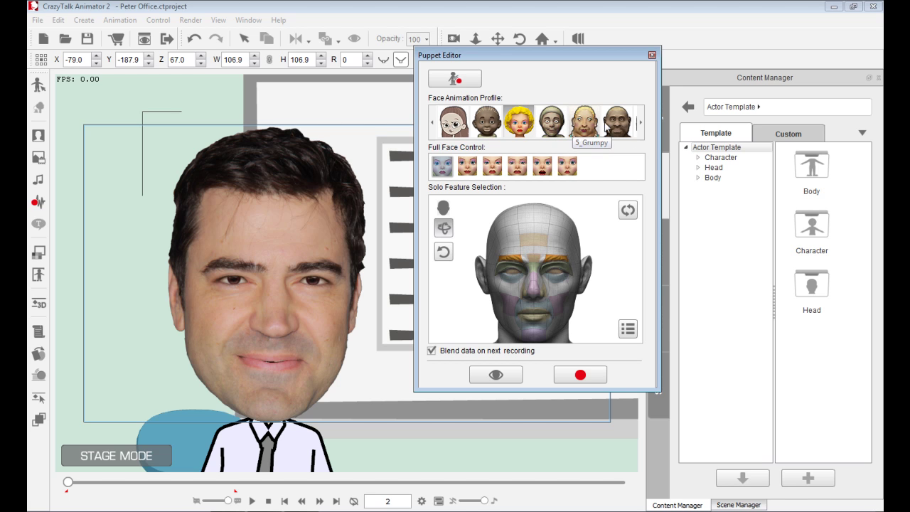
{"action": "left_click", "coordinate": [642, 123]}
{"action": "left_click", "coordinate": [642, 123]}
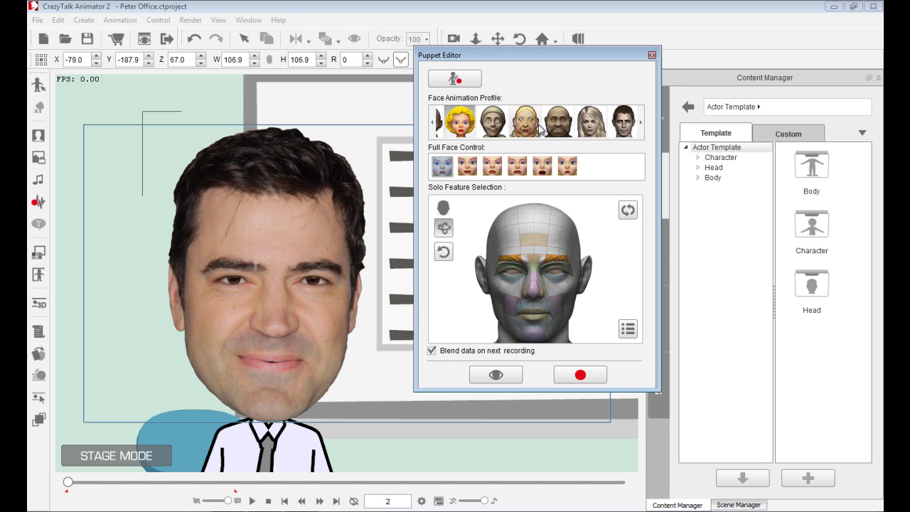
{"action": "left_click", "coordinate": [492, 123]}
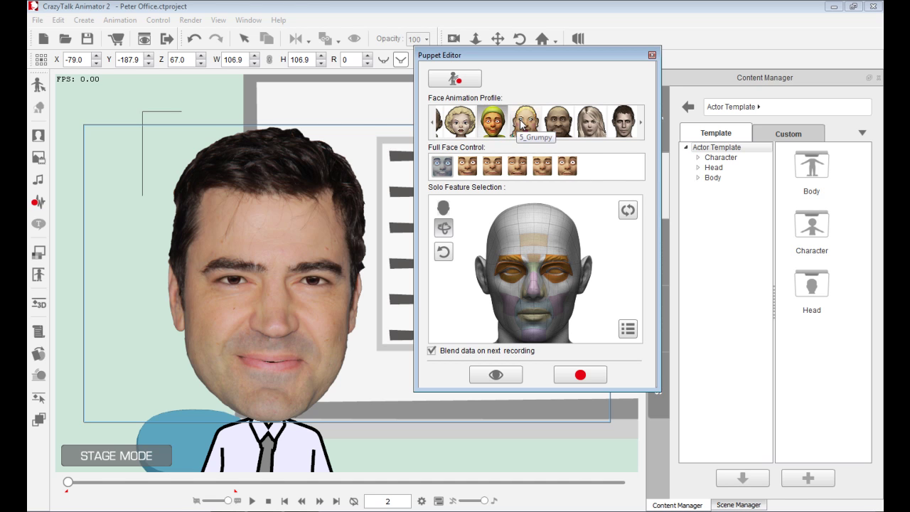
{"action": "left_click", "coordinate": [590, 130]}
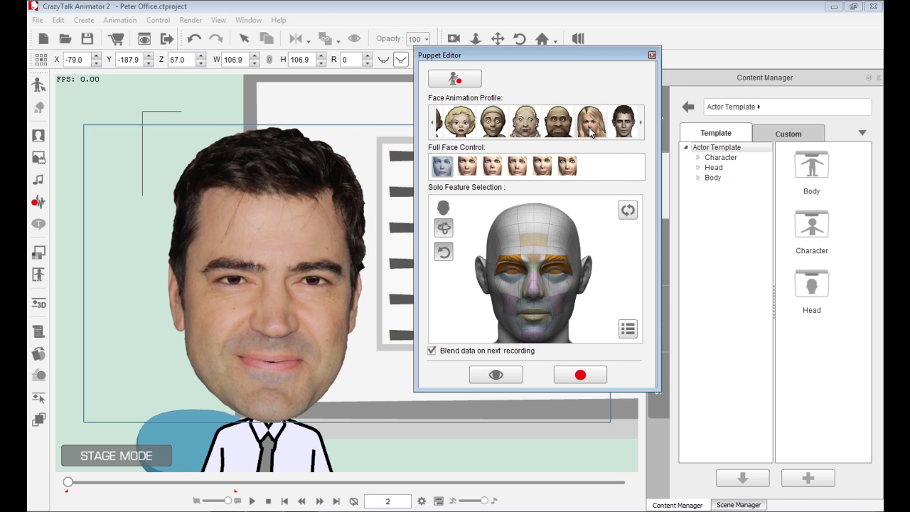
{"action": "left_click", "coordinate": [616, 125]}
{"action": "left_click", "coordinate": [594, 131]}
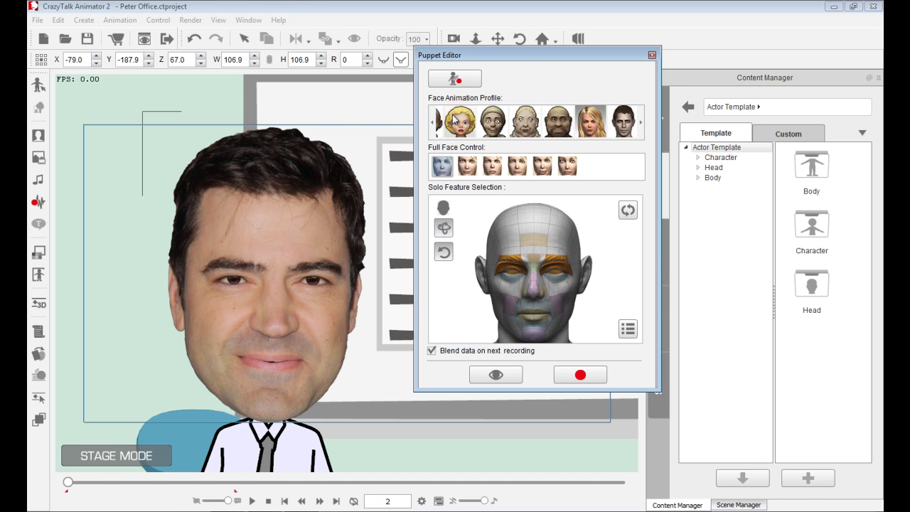
Choose the green-capped face animation profile with its second full face expression, and turn off both head rotation options.
{"action": "left_click", "coordinate": [503, 126]}
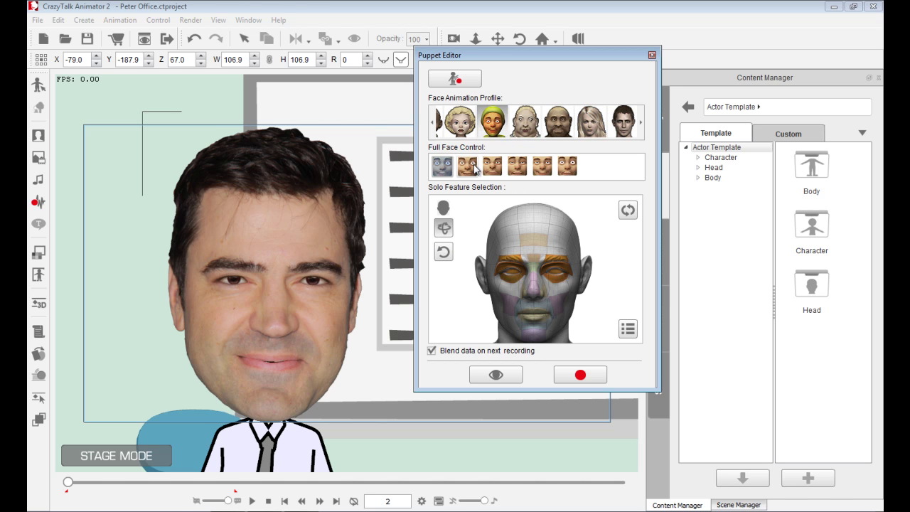
{"action": "left_click", "coordinate": [469, 167]}
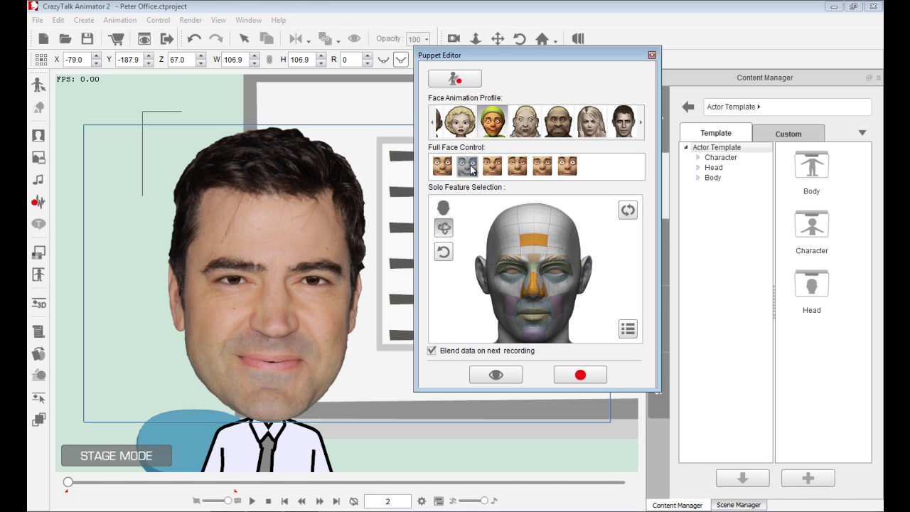
{"action": "left_click", "coordinate": [444, 230]}
{"action": "left_click", "coordinate": [447, 252]}
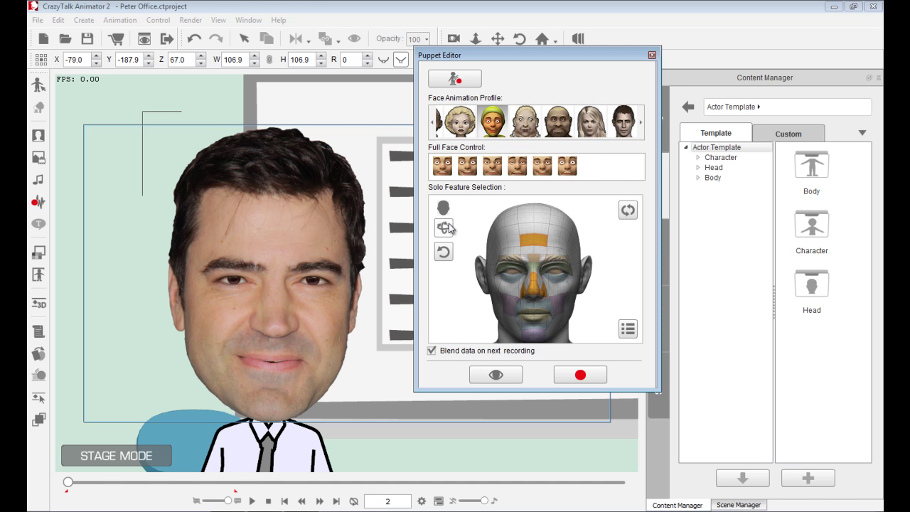
Preview the chosen facial puppeteering on the character twice, starting and stopping each preview.
{"action": "left_click", "coordinate": [497, 375]}
{"action": "key", "text": "space"}
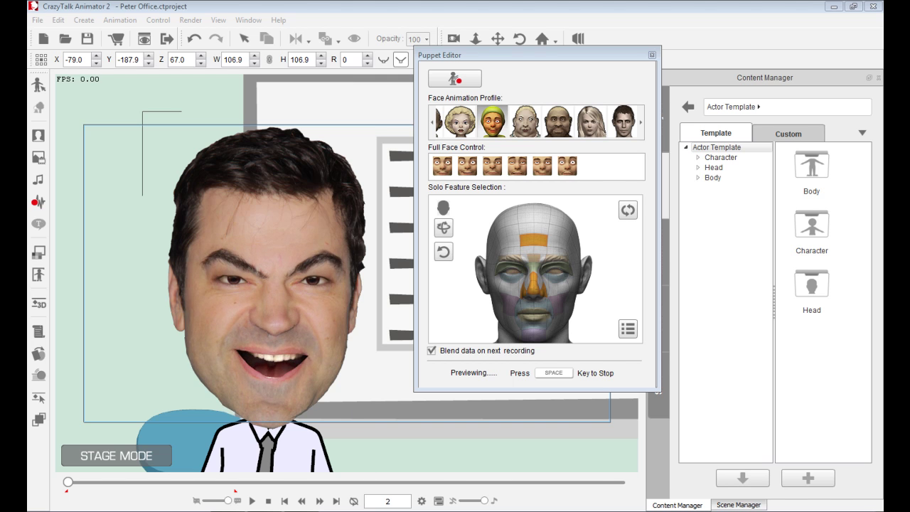
{"action": "key", "text": "space"}
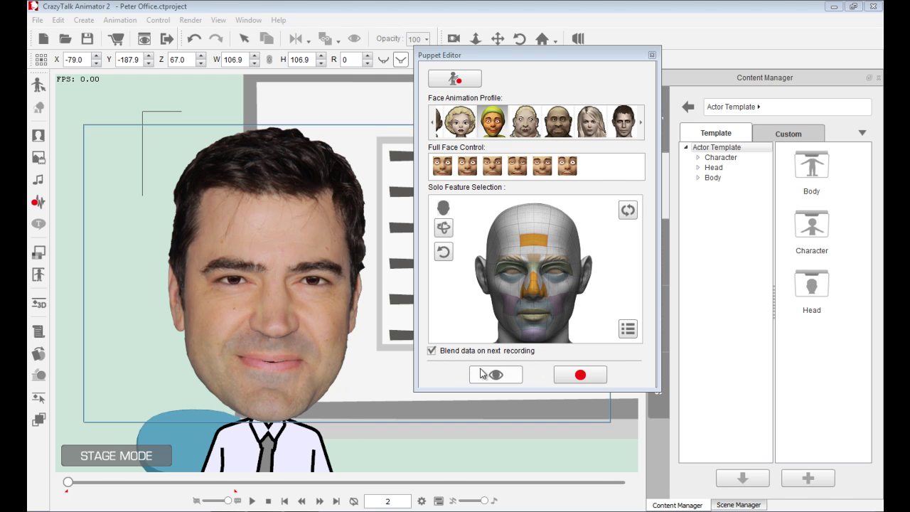
{"action": "left_click", "coordinate": [491, 374]}
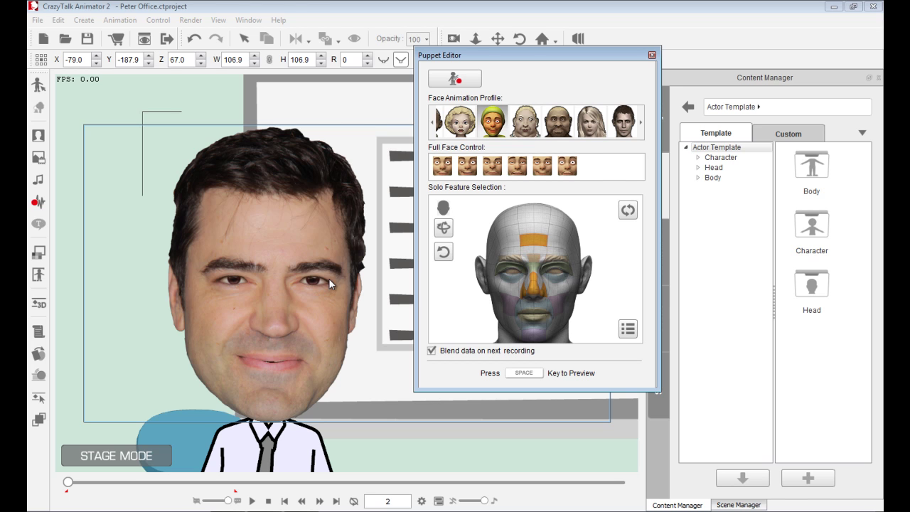
{"action": "key", "text": "space"}
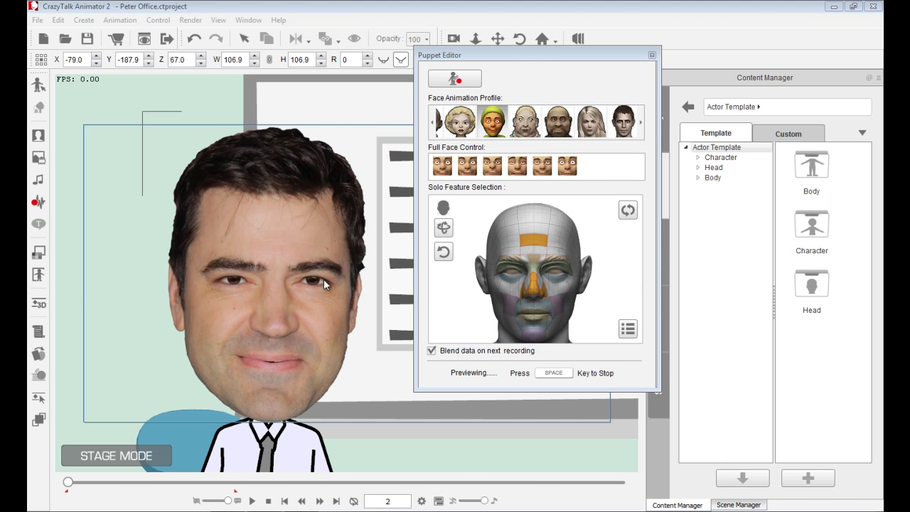
{"action": "key", "text": "space"}
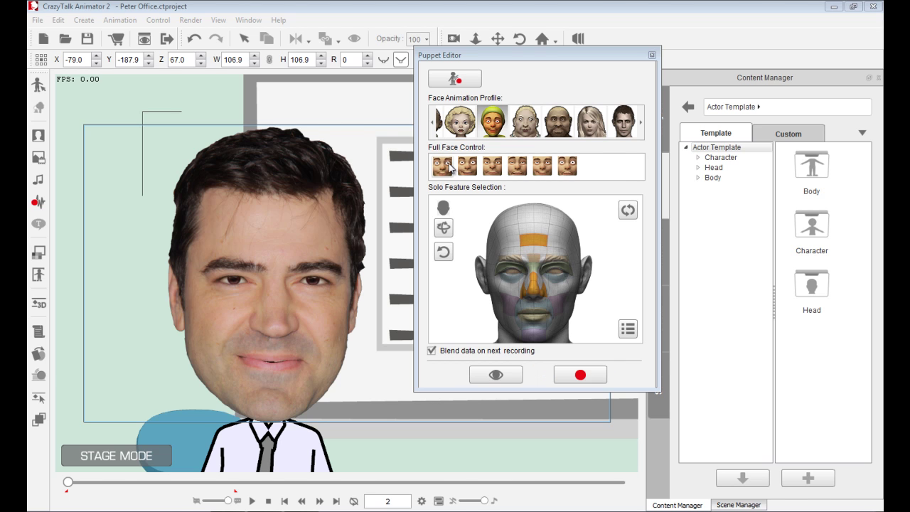
Choose the heavyset blonde face animation profile's second full face expression, Angry, turn off head rotation, and preview it on the character.
{"action": "left_click", "coordinate": [496, 128]}
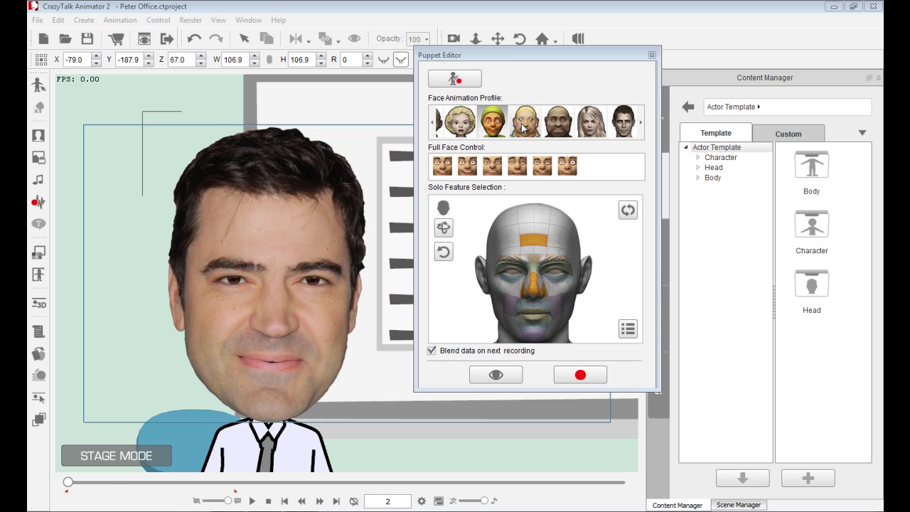
{"action": "left_click", "coordinate": [523, 127]}
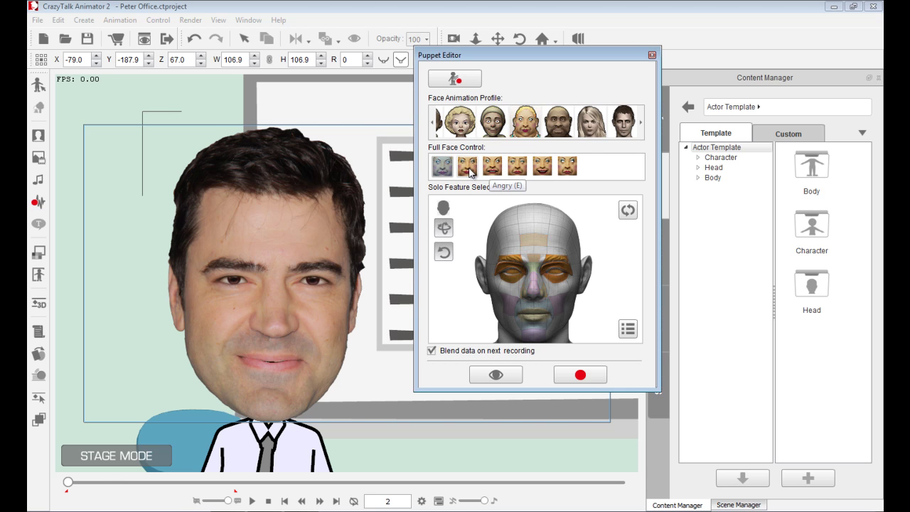
{"action": "left_click", "coordinate": [442, 230]}
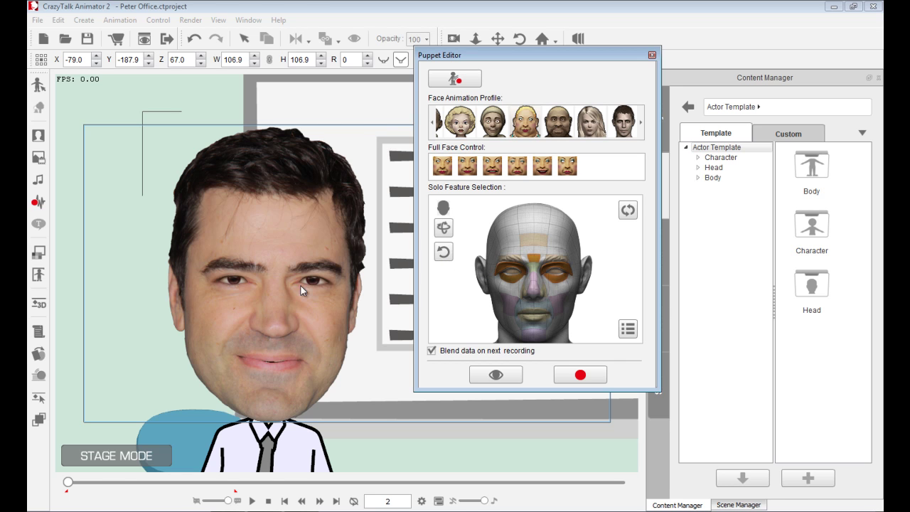
{"action": "left_click", "coordinate": [497, 375]}
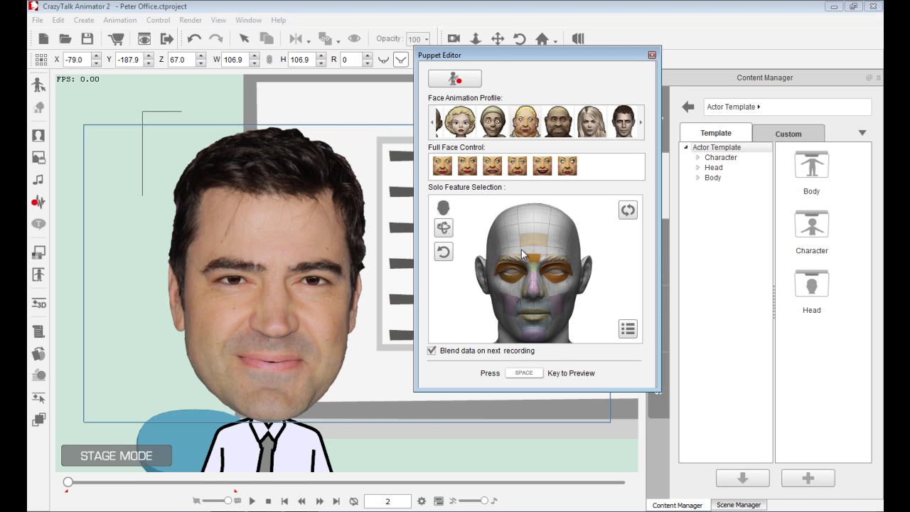
{"action": "key", "text": "space"}
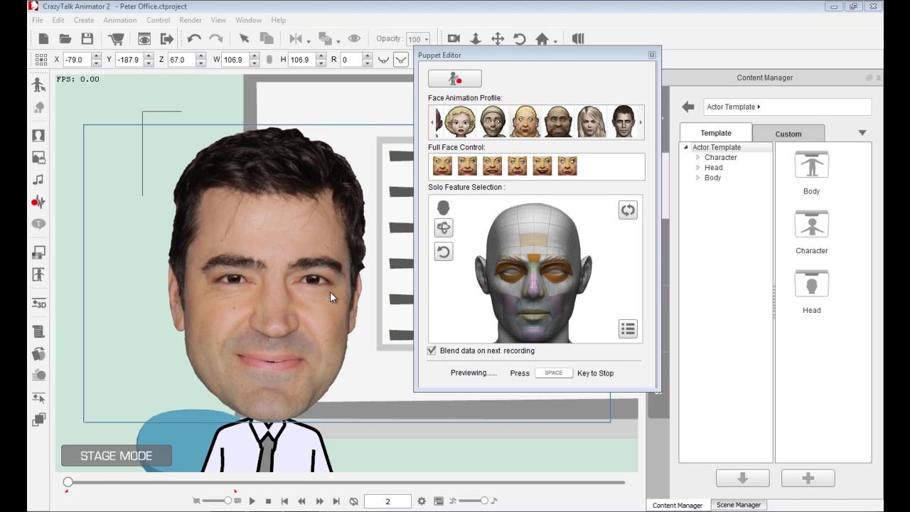
{"action": "key", "text": "space"}
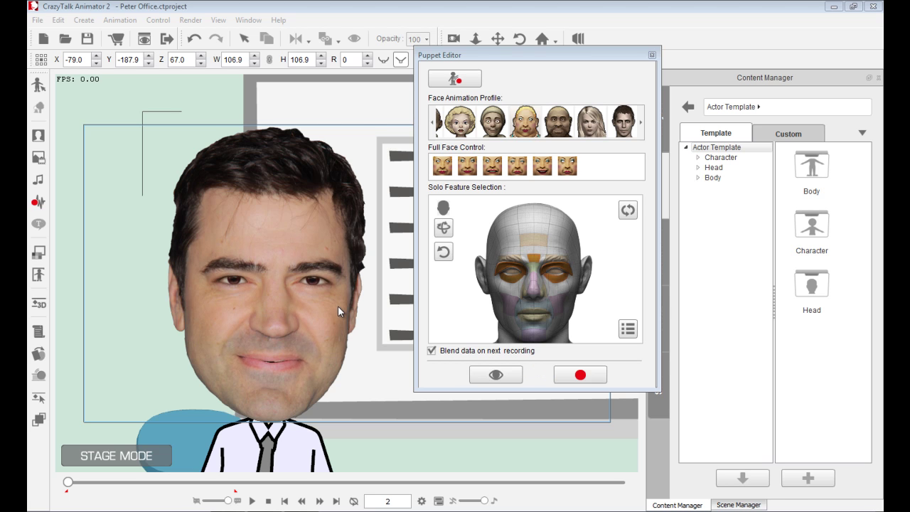
Choose the dark-haired young man's face animation profile and preview its Smiley full face expression with head rotation on.
{"action": "left_click", "coordinate": [624, 123]}
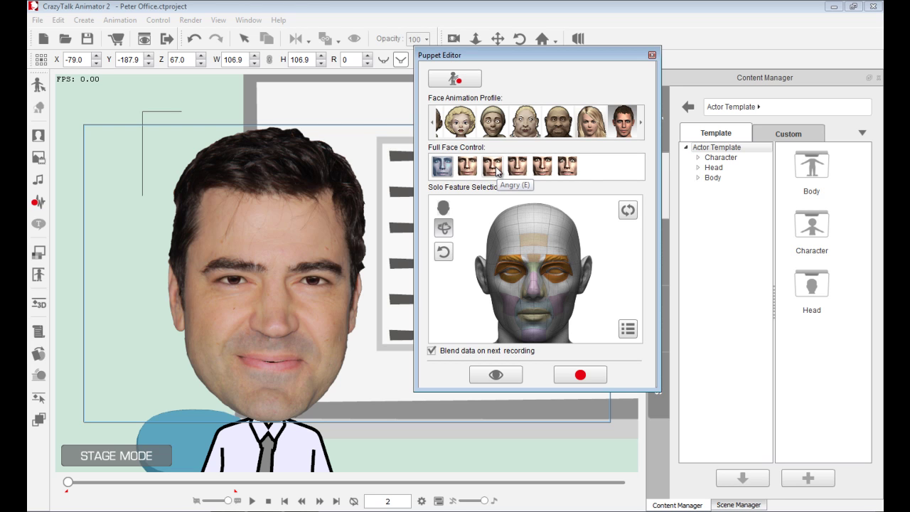
{"action": "left_click", "coordinate": [443, 167]}
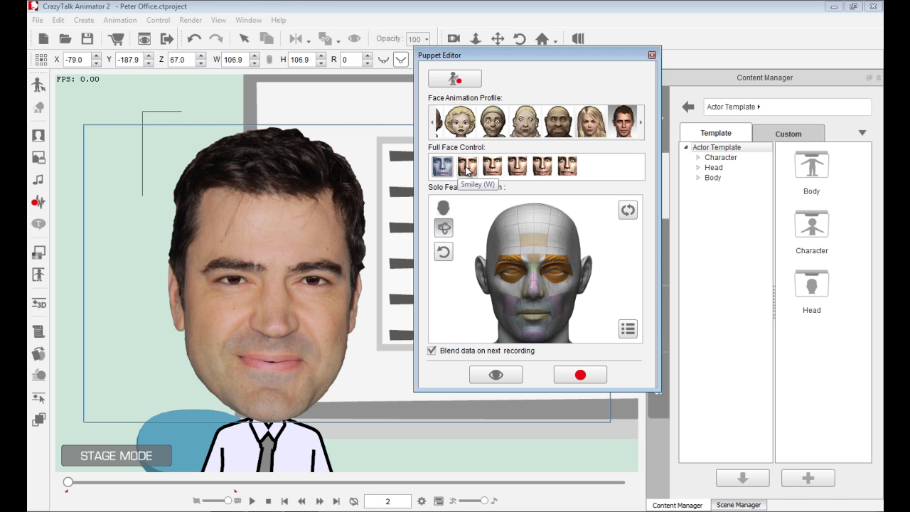
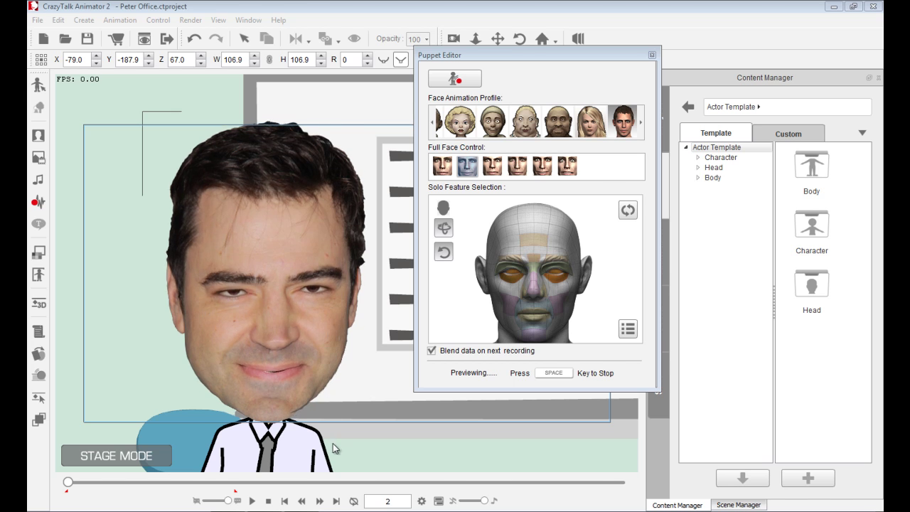
{"action": "key", "text": "space"}
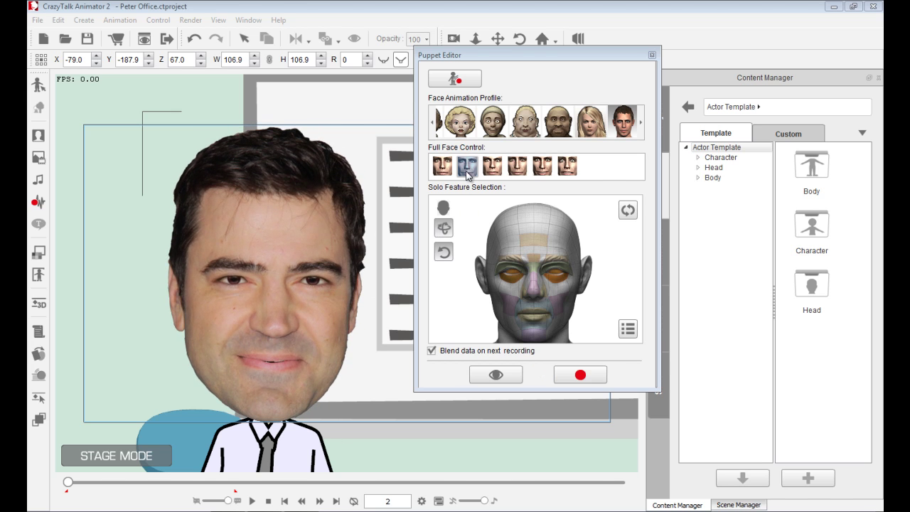
Turn off both head rotation options for the Smiley expression and preview the face puppeteering again.
{"action": "left_click", "coordinate": [444, 229]}
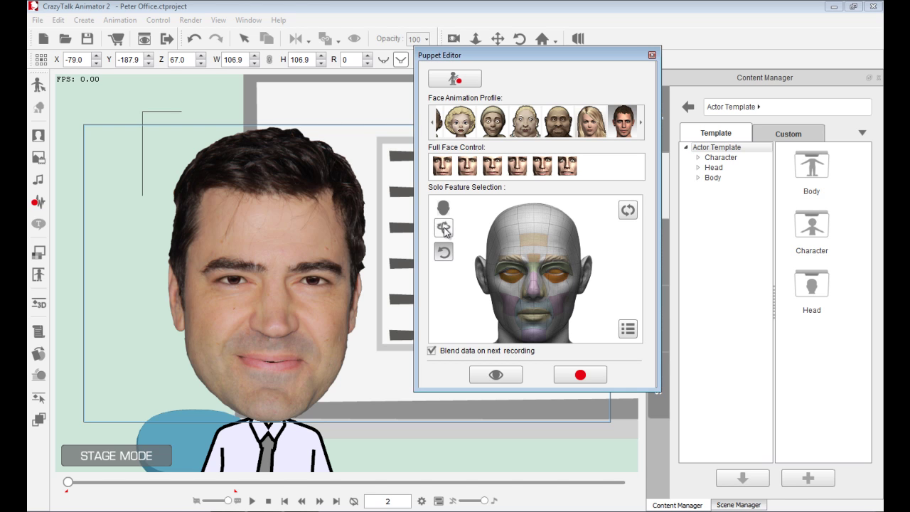
{"action": "left_click", "coordinate": [486, 375]}
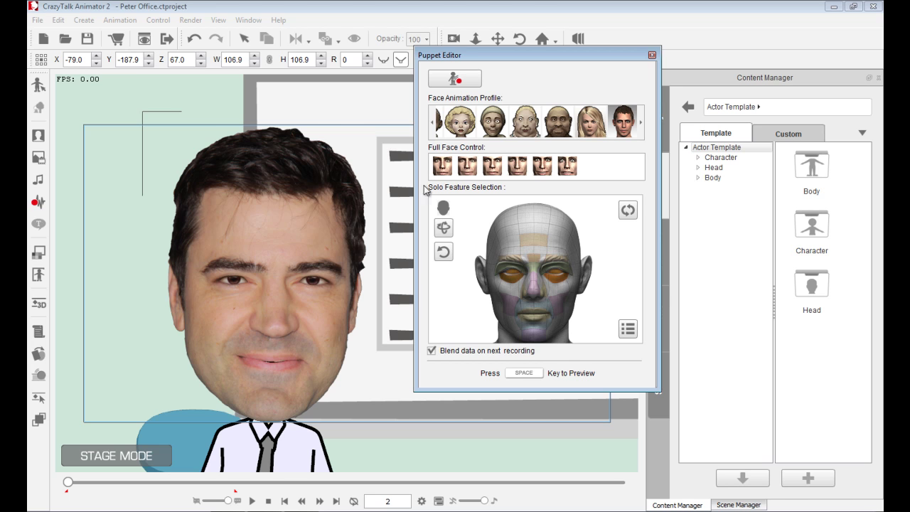
{"action": "key", "text": "space"}
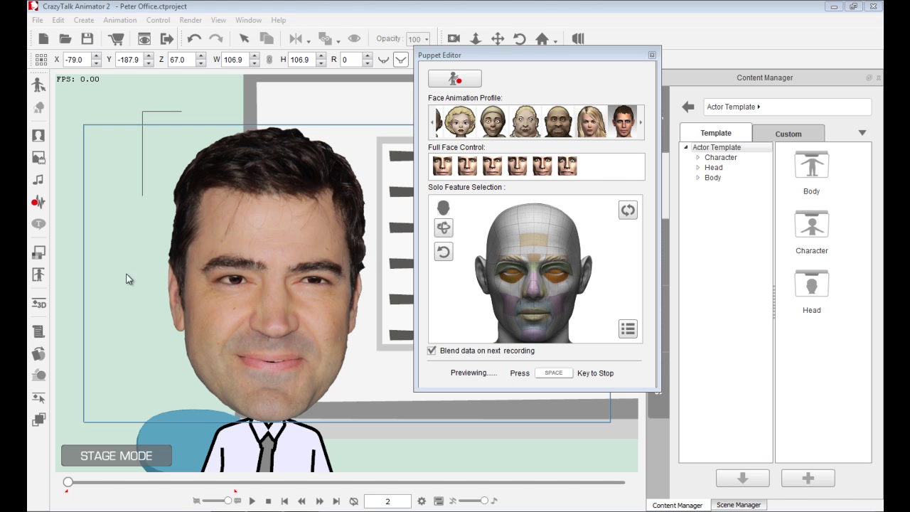
{"action": "key", "text": "space"}
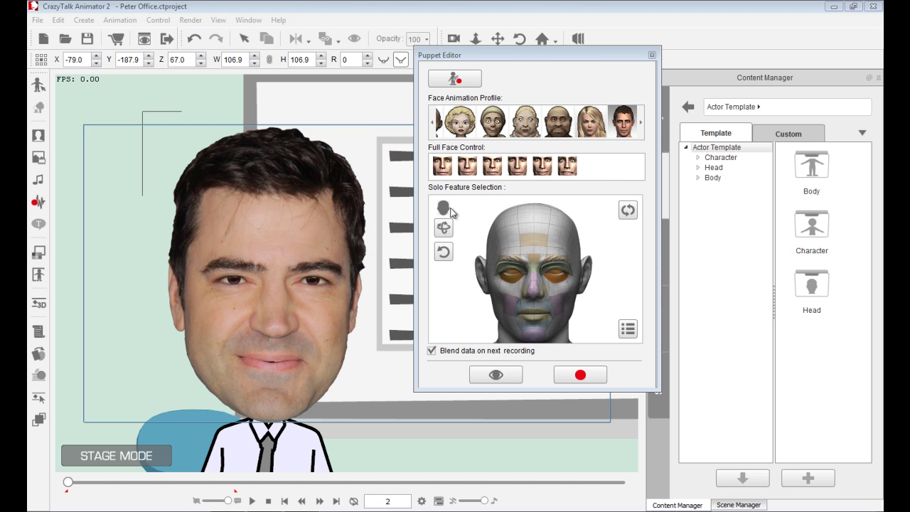
Switch the dark-haired man's profile to the Angry full face expression, turn off both head rotation options, and preview it.
{"action": "left_click", "coordinate": [492, 168]}
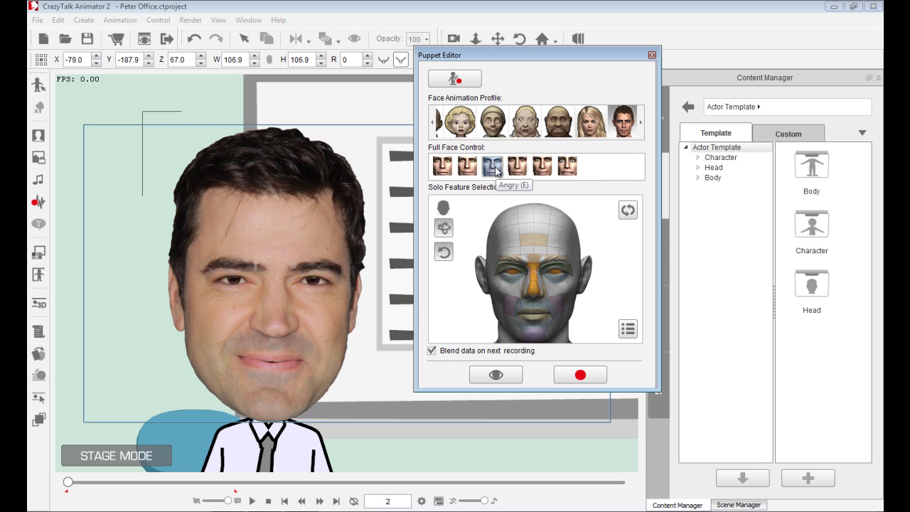
{"action": "left_click", "coordinate": [444, 252]}
{"action": "left_click", "coordinate": [496, 375]}
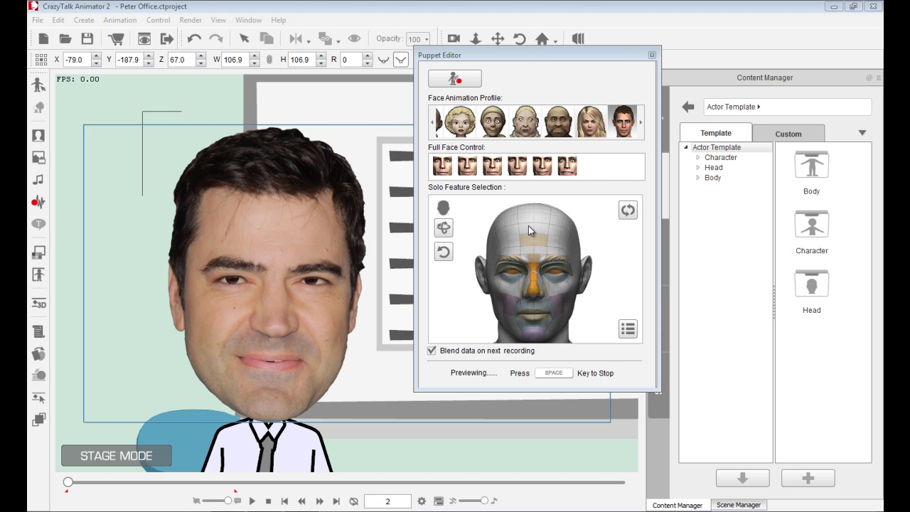
{"action": "key", "text": "space"}
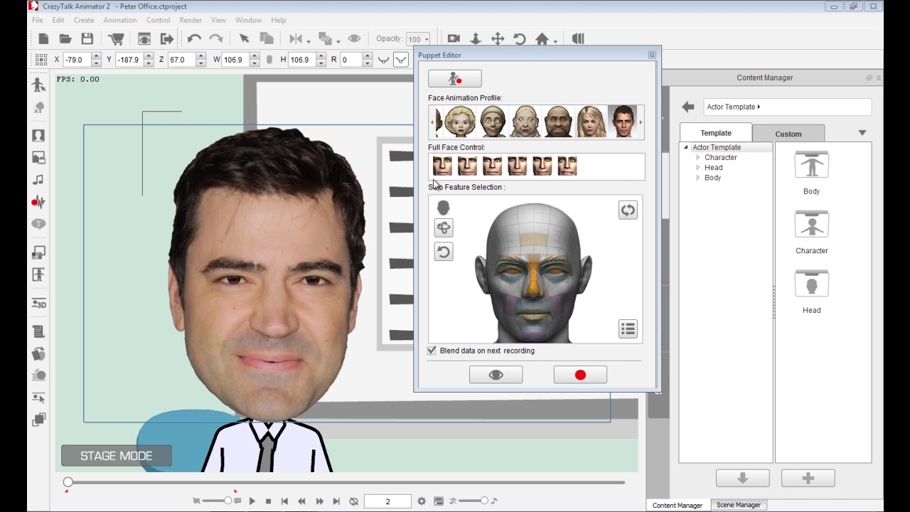
Preview the fourth full face expression of the dark-haired man's profile with head rotation turned off.
{"action": "left_click", "coordinate": [517, 169]}
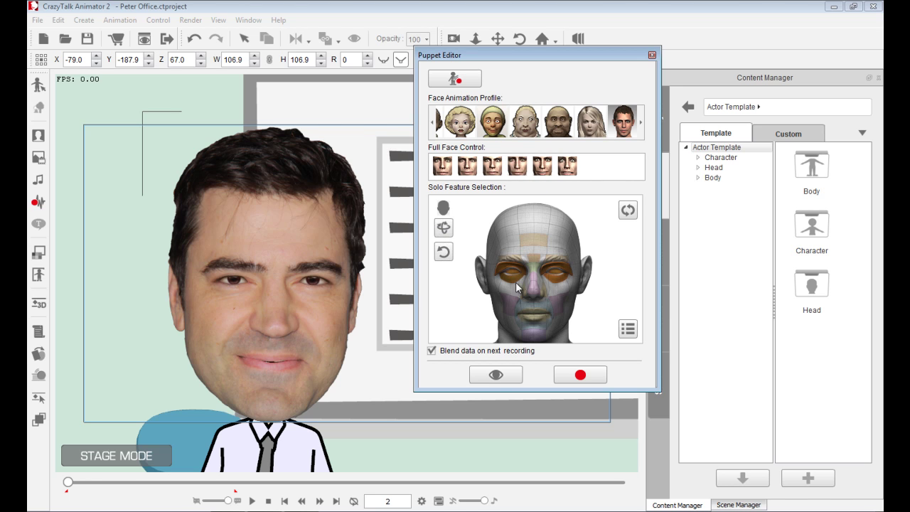
{"action": "left_click", "coordinate": [492, 374]}
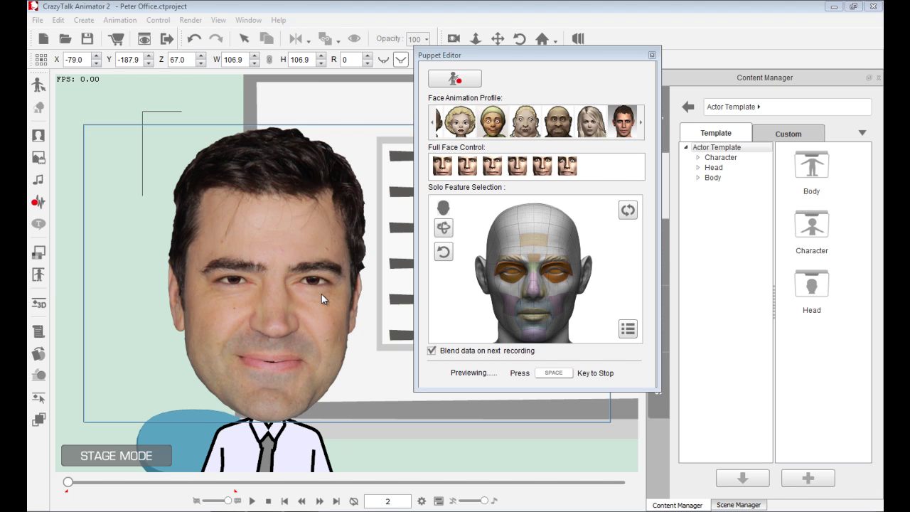
{"action": "key", "text": "space"}
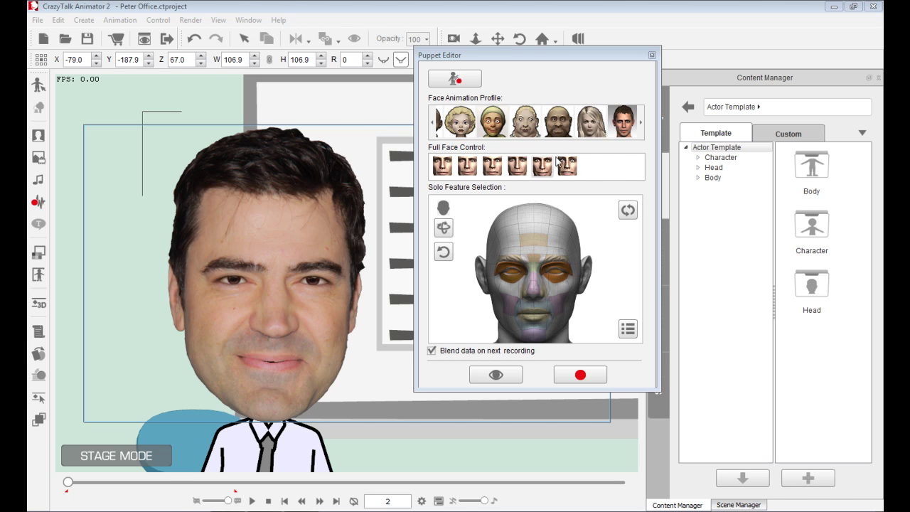
Turn off blending of data on the next recording.
{"action": "left_click", "coordinate": [613, 125]}
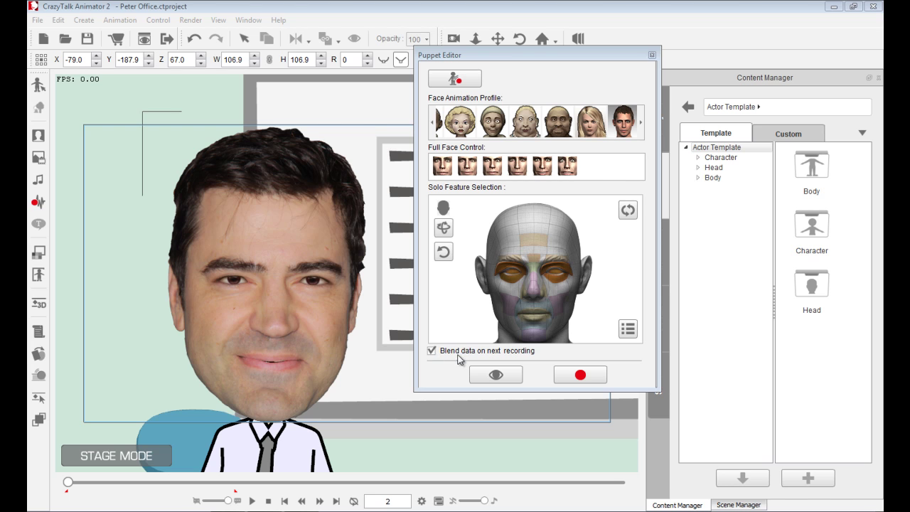
{"action": "left_click", "coordinate": [431, 352]}
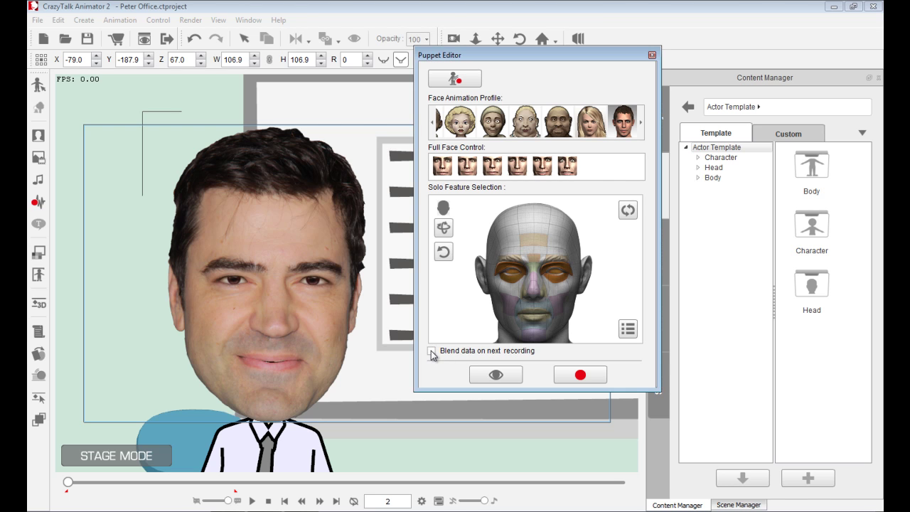
Open the timeline and examine the voice clip's waveform and lip keys on its expanded Voice Clip track.
{"action": "left_click", "coordinate": [438, 501]}
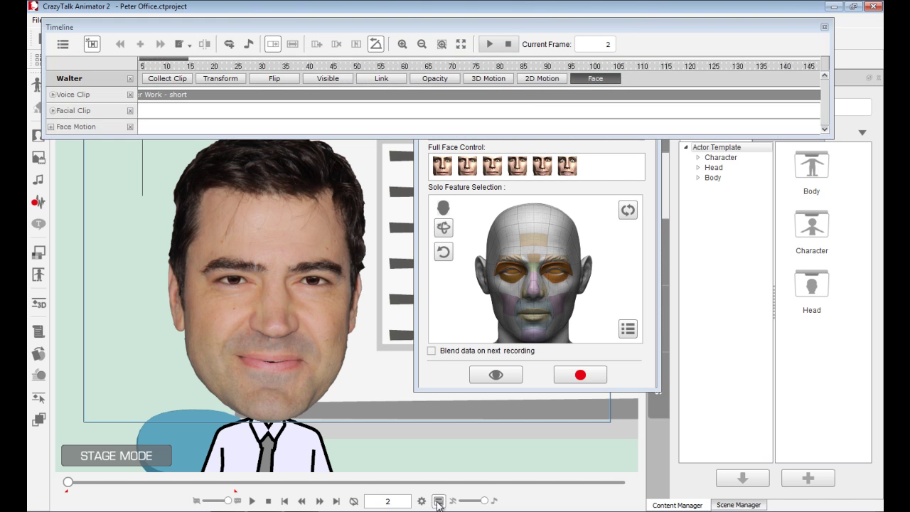
{"action": "mouse_move", "coordinate": [530, 30]}
{"action": "left_mouse_down"}
{"action": "mouse_move", "coordinate": [459, 20]}
{"action": "mouse_move", "coordinate": [536, 27]}
{"action": "left_mouse_up"}
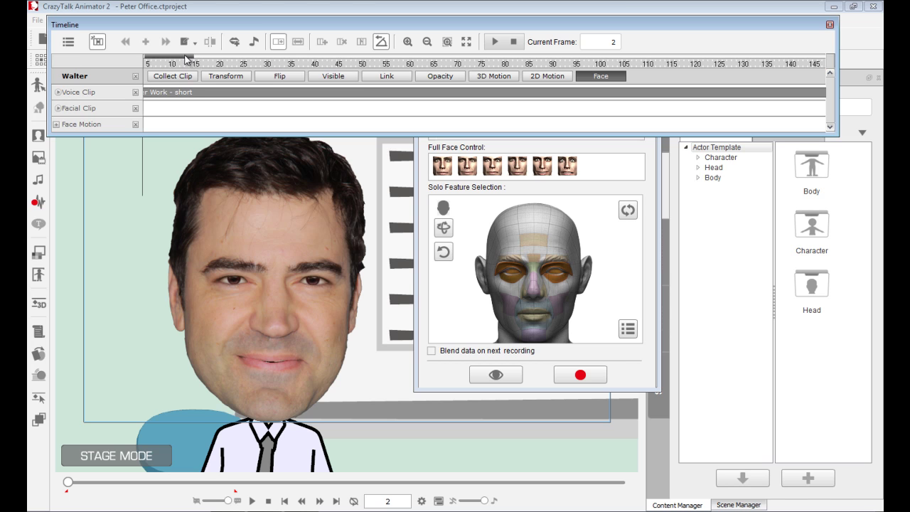
{"action": "left_click_drag", "start_coordinate": [186, 57], "coordinate": [165, 56]}
{"action": "left_click", "coordinate": [165, 93]}
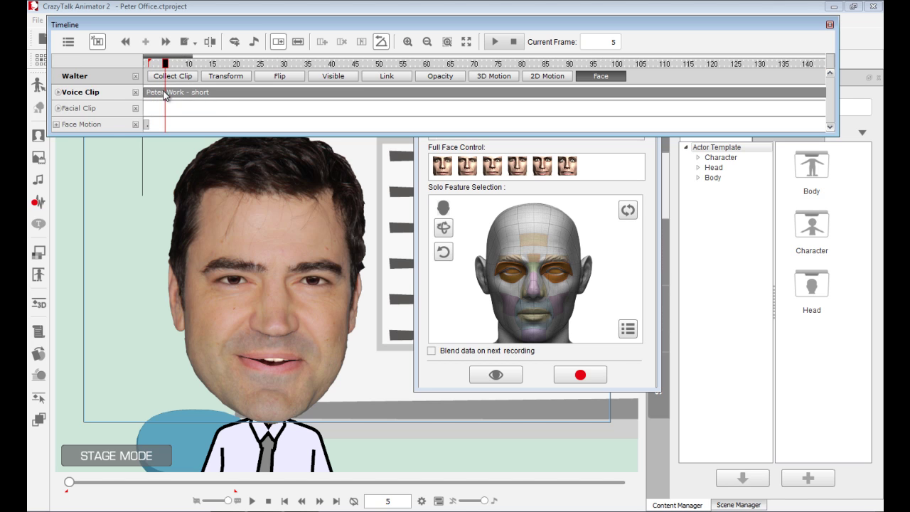
{"action": "left_click", "coordinate": [59, 92]}
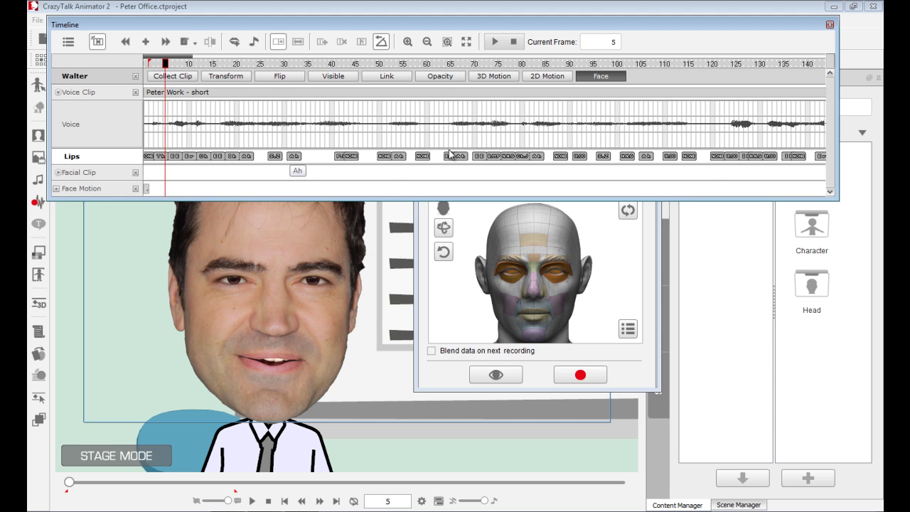
{"action": "left_click", "coordinate": [59, 92]}
Inspect the Facial Clip track at several frames, return the playhead to the start, and close the timeline.
{"action": "left_click", "coordinate": [71, 111]}
{"action": "left_click", "coordinate": [156, 111]}
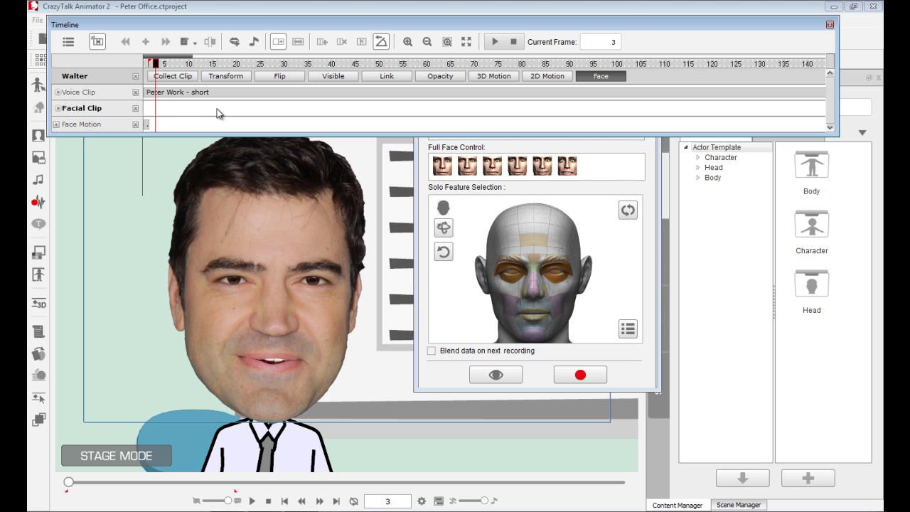
{"action": "left_click", "coordinate": [368, 107]}
{"action": "left_click", "coordinate": [469, 107]}
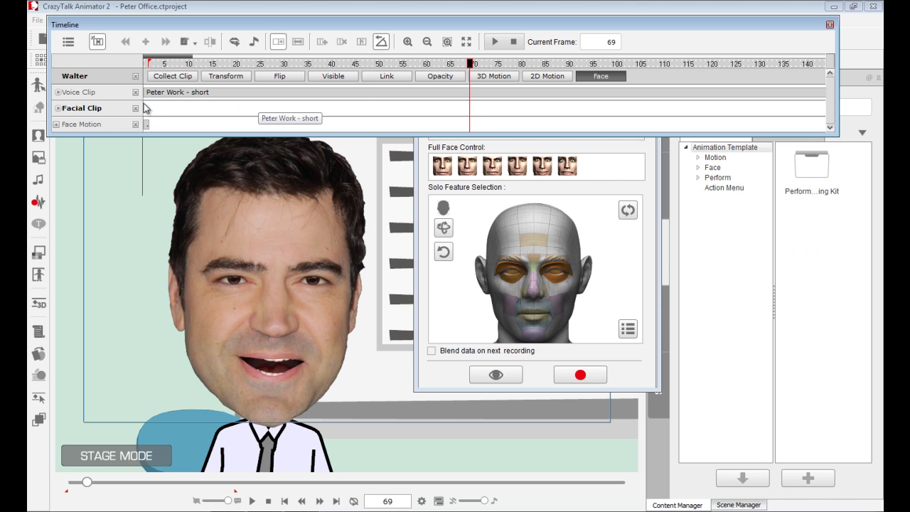
{"action": "left_click", "coordinate": [513, 42]}
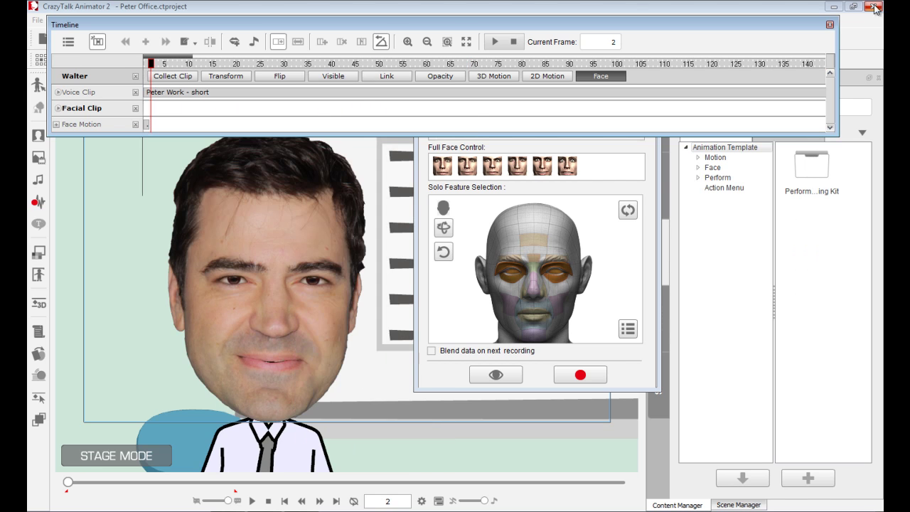
{"action": "left_click", "coordinate": [830, 24]}
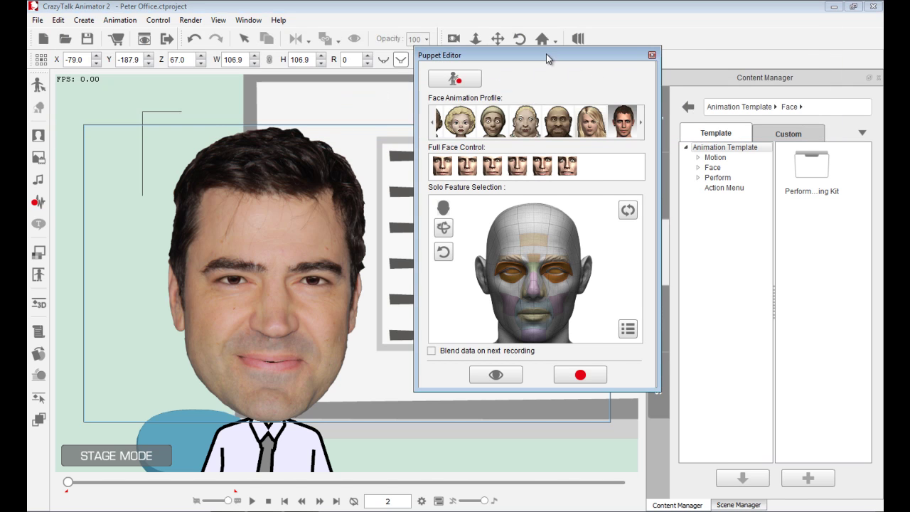
Replace the solo feature selection with the forehead alone, with blending of data on the next recording turned on.
{"action": "left_click_drag", "start_coordinate": [546, 54], "coordinate": [540, 36]}
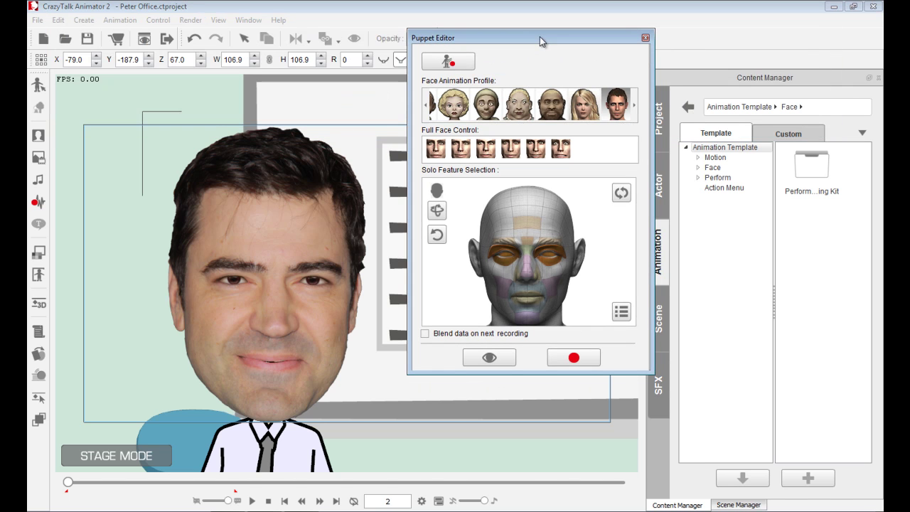
{"action": "left_click", "coordinate": [622, 194]}
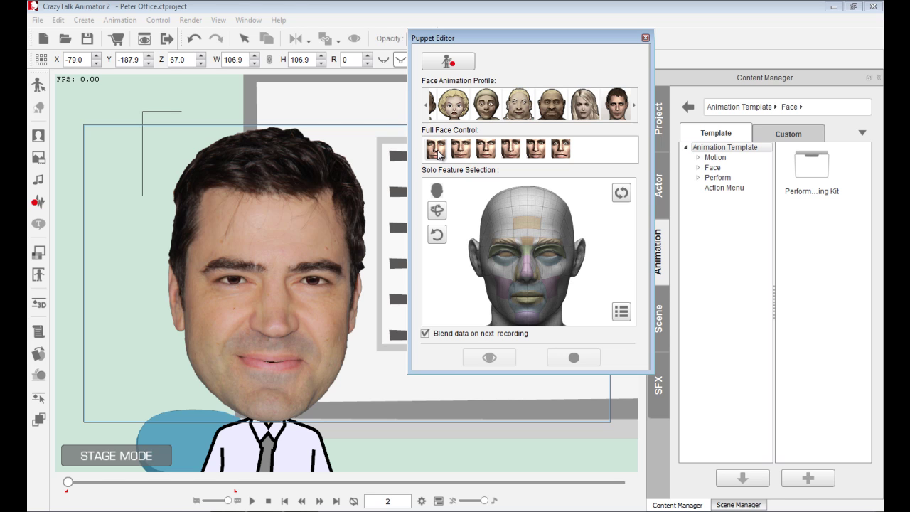
{"action": "left_click", "coordinate": [526, 222]}
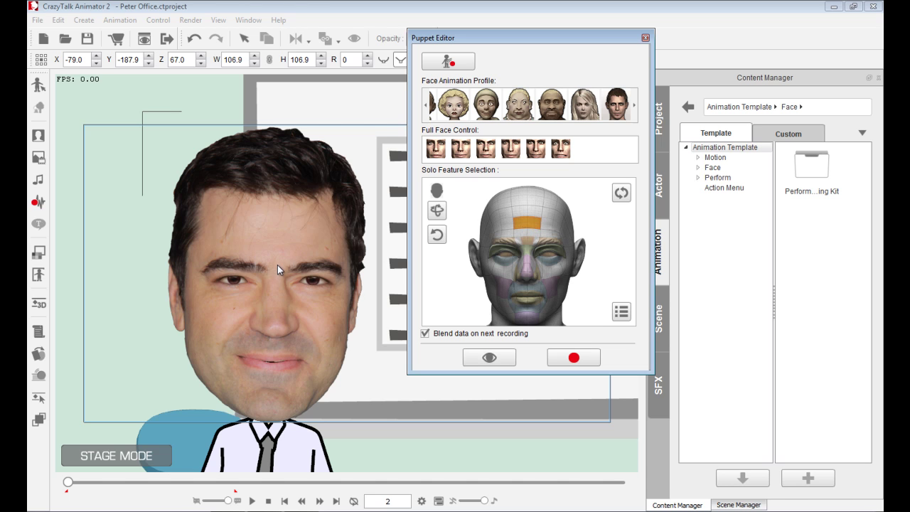
Preview puppeteering of the forehead on the character's face, and end the preview.
{"action": "left_click", "coordinate": [495, 359]}
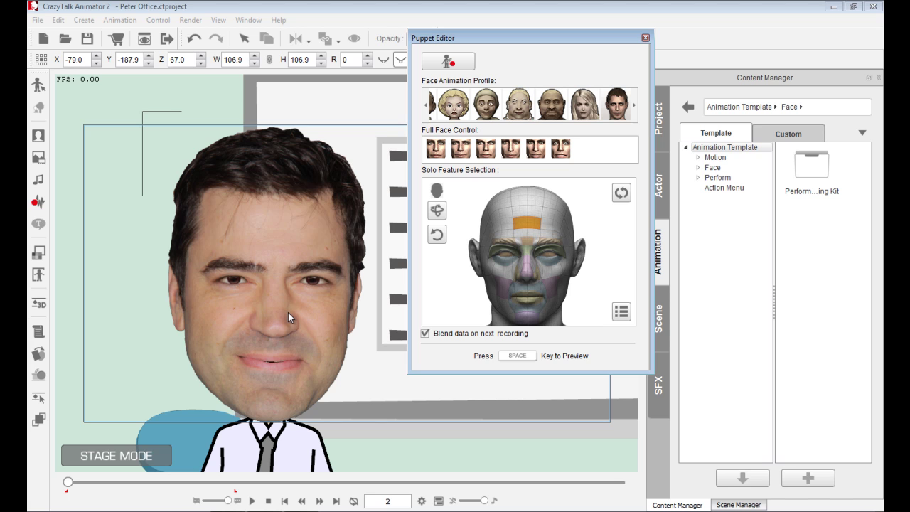
{"action": "key", "text": "space"}
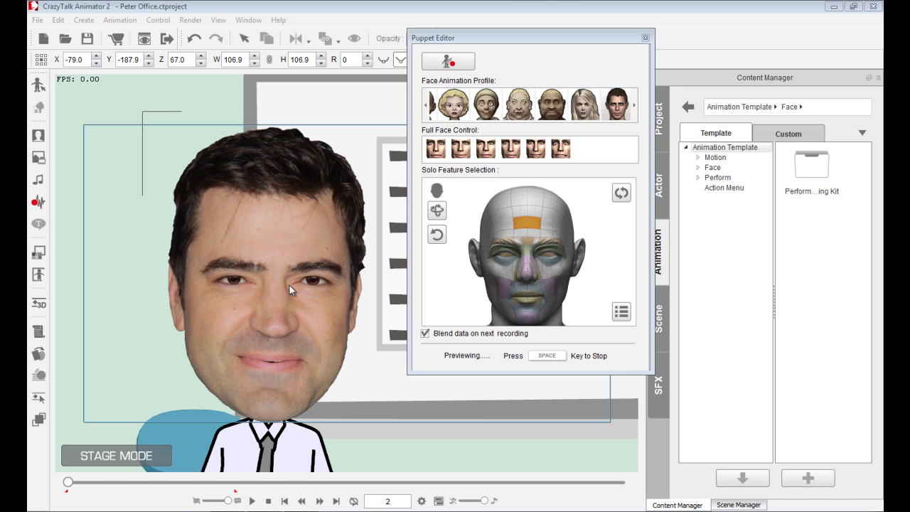
{"action": "key", "text": "space"}
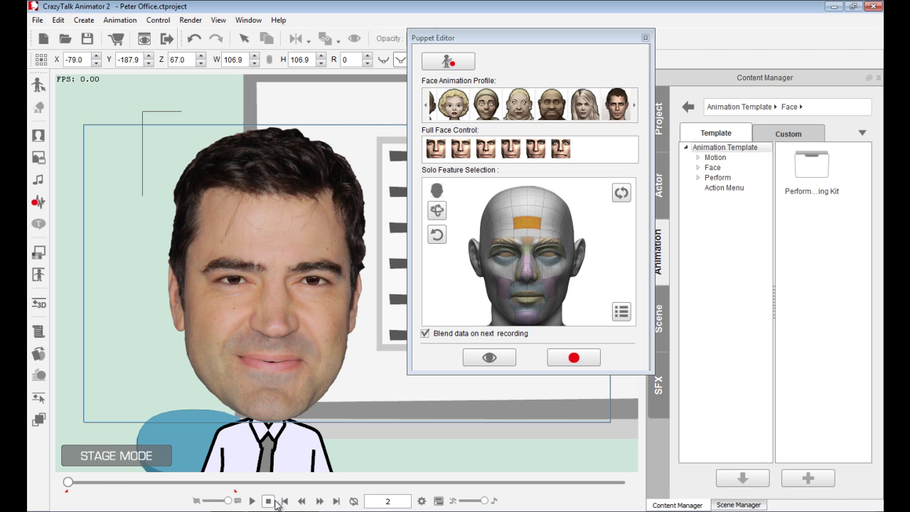
Record forehead puppeteering over the voice clip up to about frame 592 and return the playhead to the start.
{"action": "left_click", "coordinate": [580, 364]}
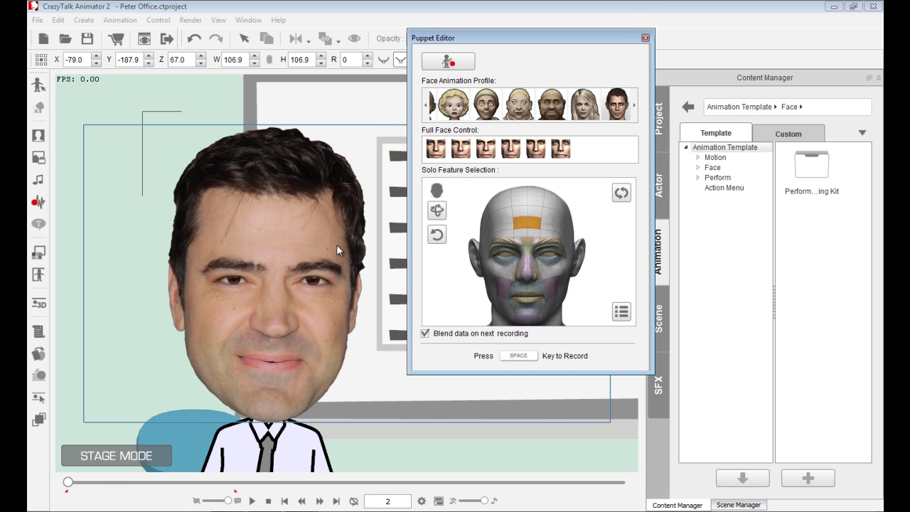
{"action": "key", "text": "space"}
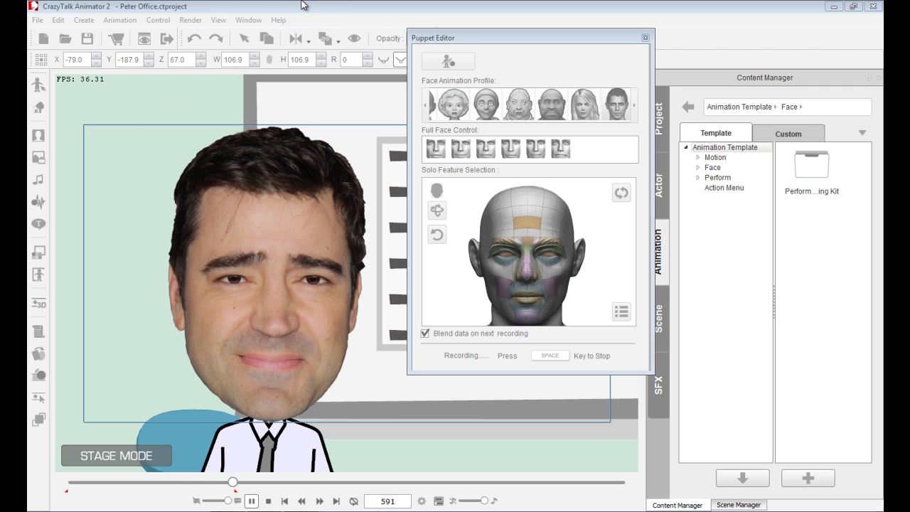
{"action": "key", "text": "space"}
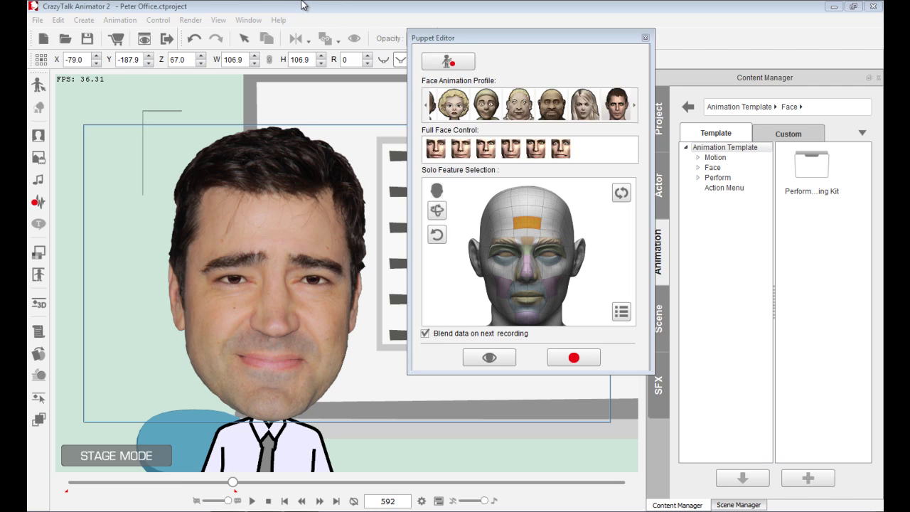
{"action": "left_click", "coordinate": [268, 502]}
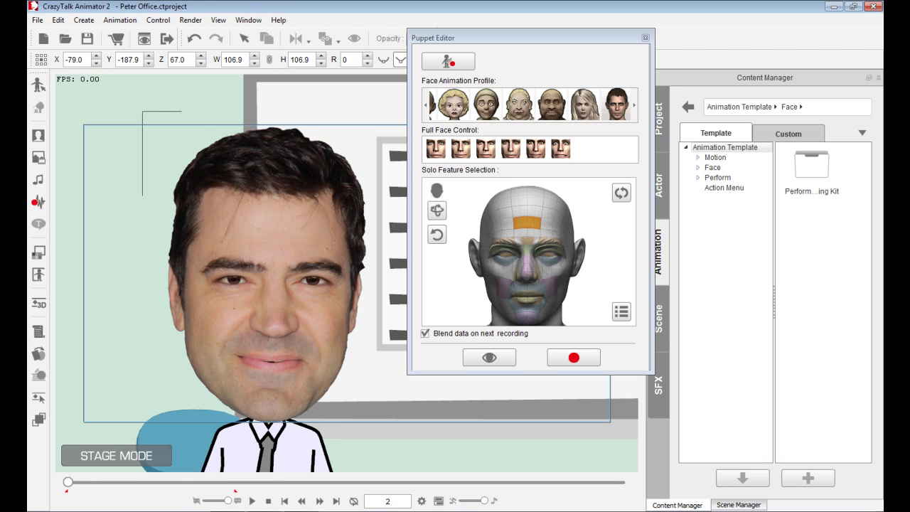
Examine the full length of the Voice Clip and Facial Clip tracks in the timeline, return to the start, and close the timeline.
{"action": "left_click", "coordinate": [439, 501]}
{"action": "left_click", "coordinate": [168, 55]}
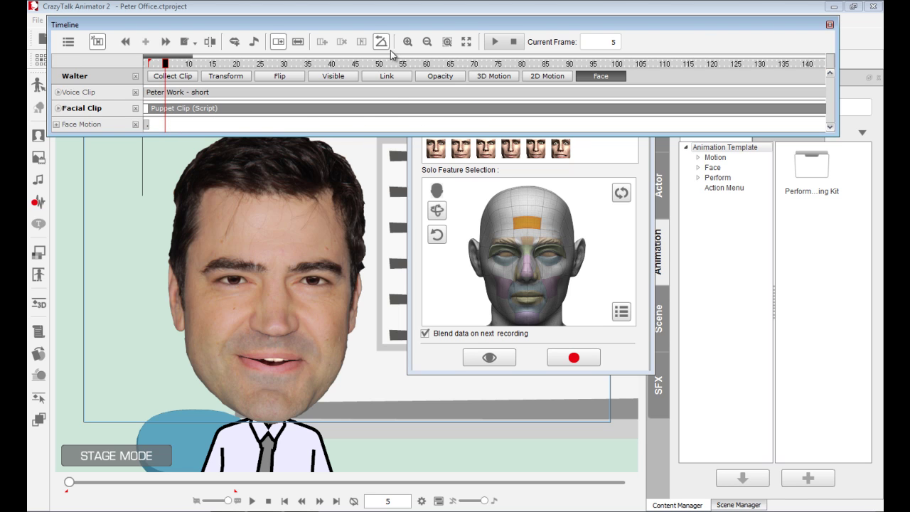
{"action": "left_click", "coordinate": [427, 42]}
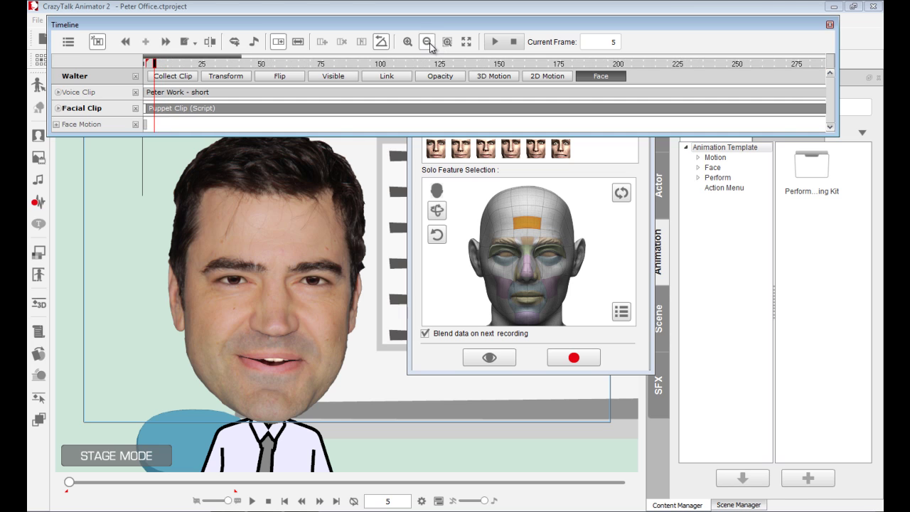
{"action": "left_click", "coordinate": [426, 42]}
{"action": "left_click", "coordinate": [426, 42]}
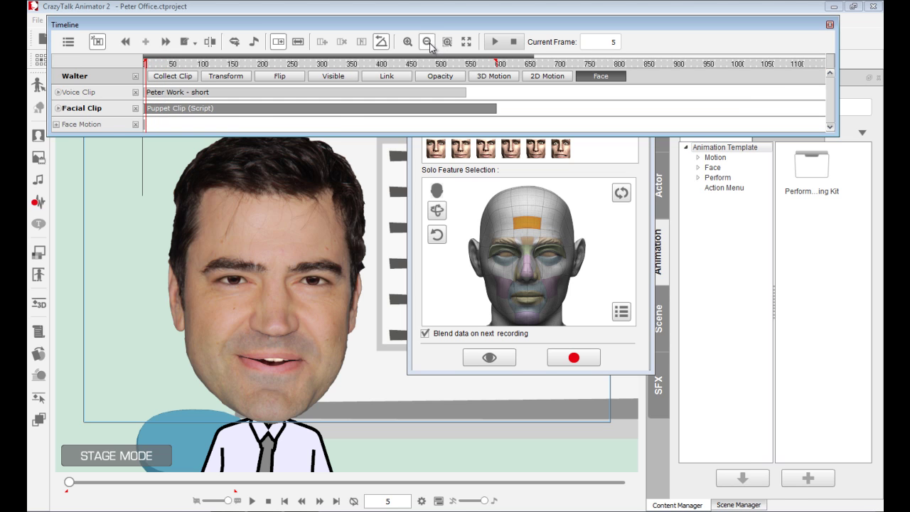
{"action": "left_click", "coordinate": [228, 94]}
{"action": "left_click", "coordinate": [222, 113]}
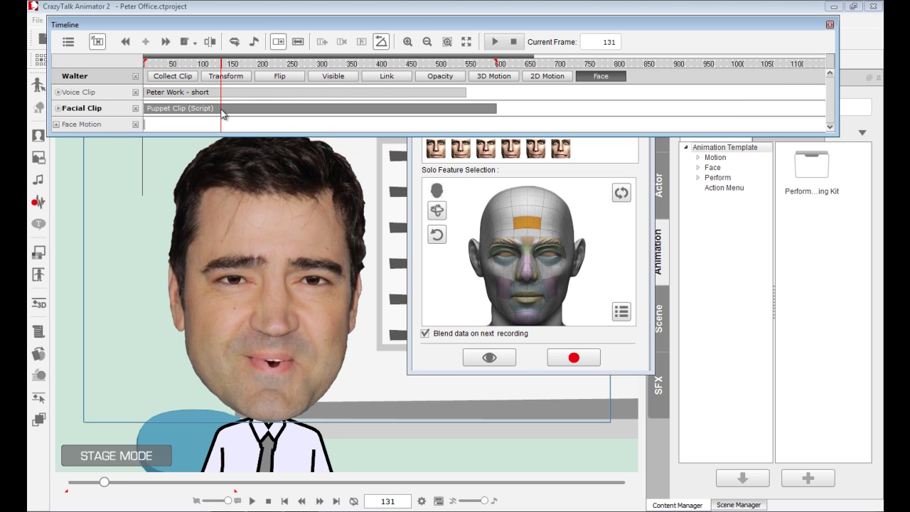
{"action": "left_click", "coordinate": [514, 43]}
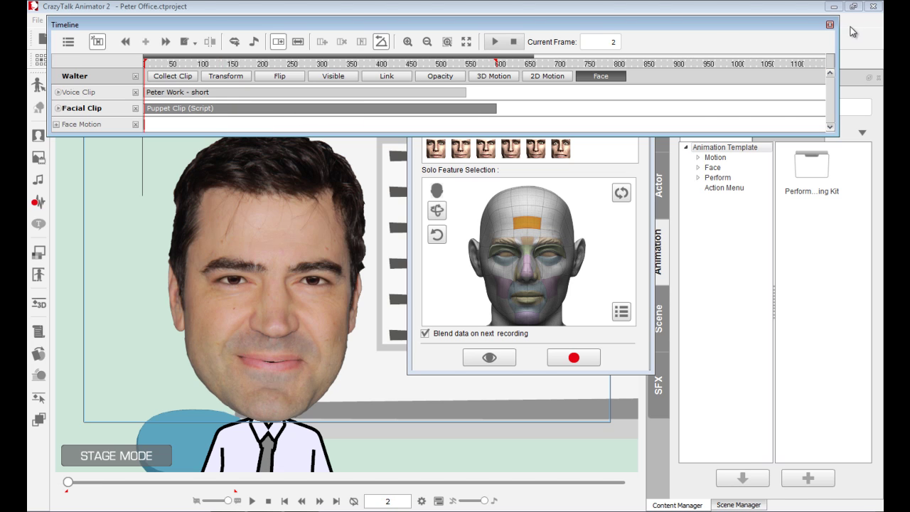
{"action": "left_click", "coordinate": [830, 24]}
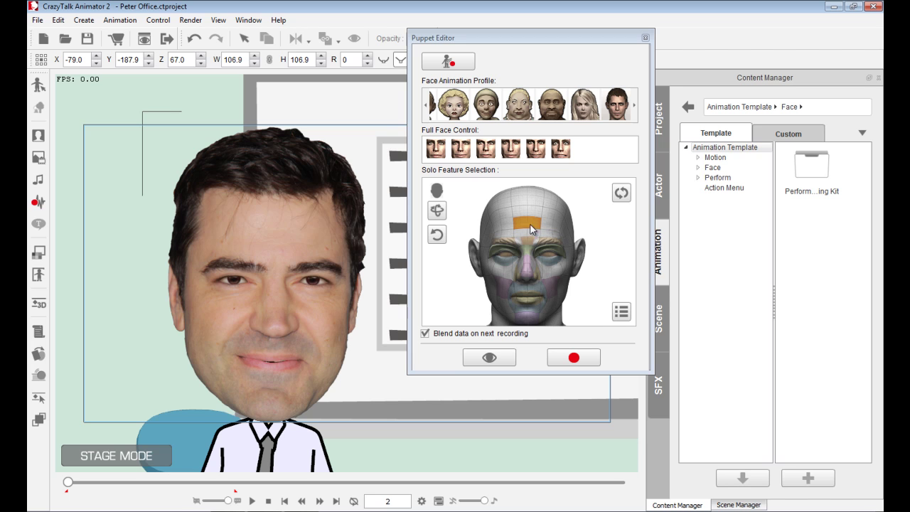
Replace the forehead in the solo feature selection with both cheeks and preview their puppeteering.
{"action": "left_click", "coordinate": [622, 193]}
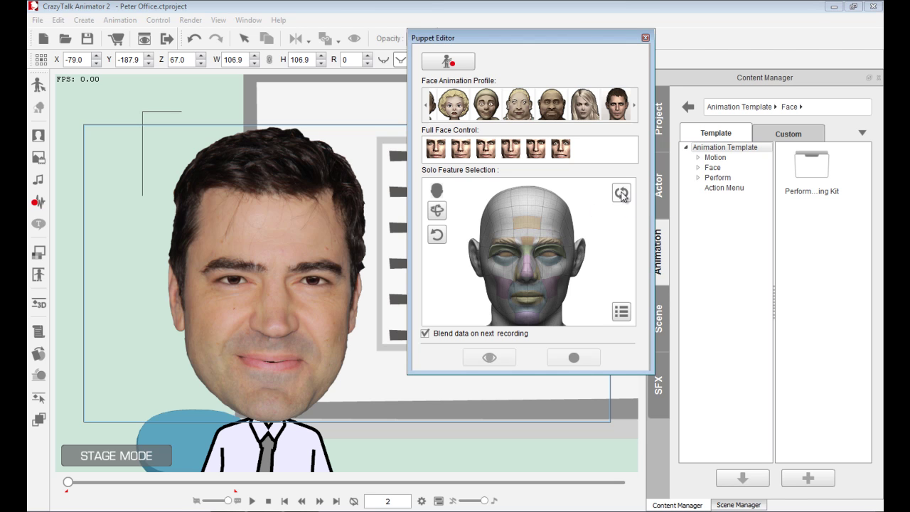
{"action": "left_click", "coordinate": [553, 284]}
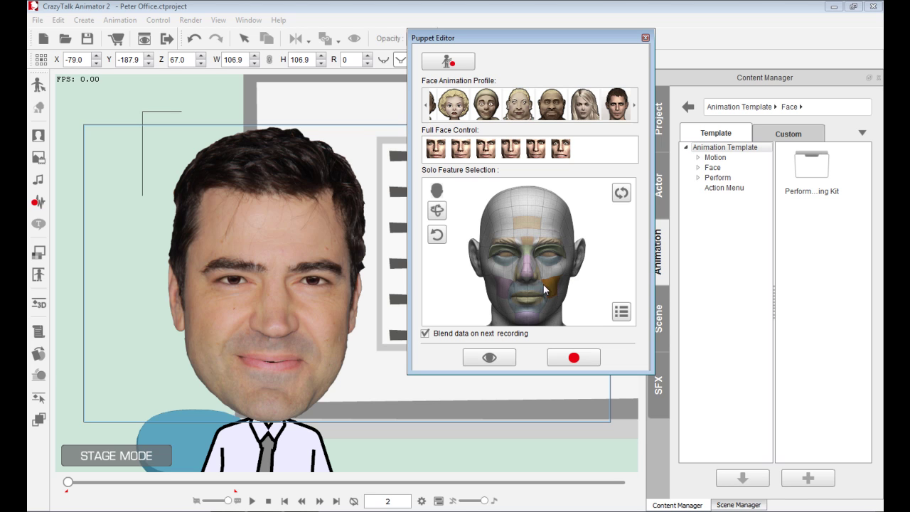
{"action": "left_click", "coordinate": [489, 359]}
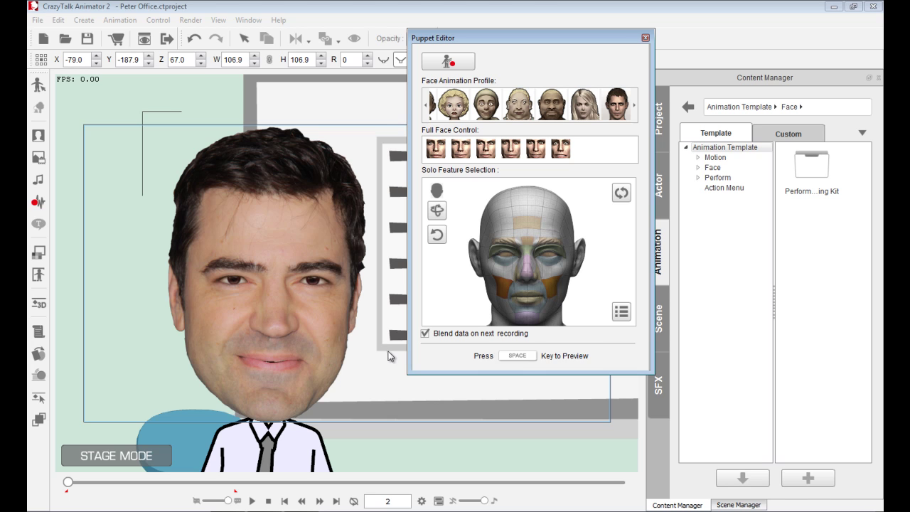
{"action": "key", "text": "space"}
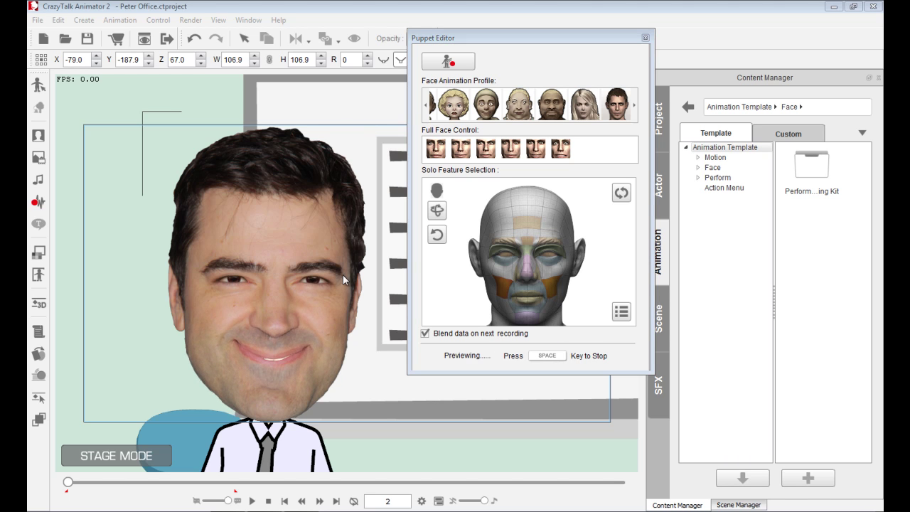
{"action": "key", "text": "space"}
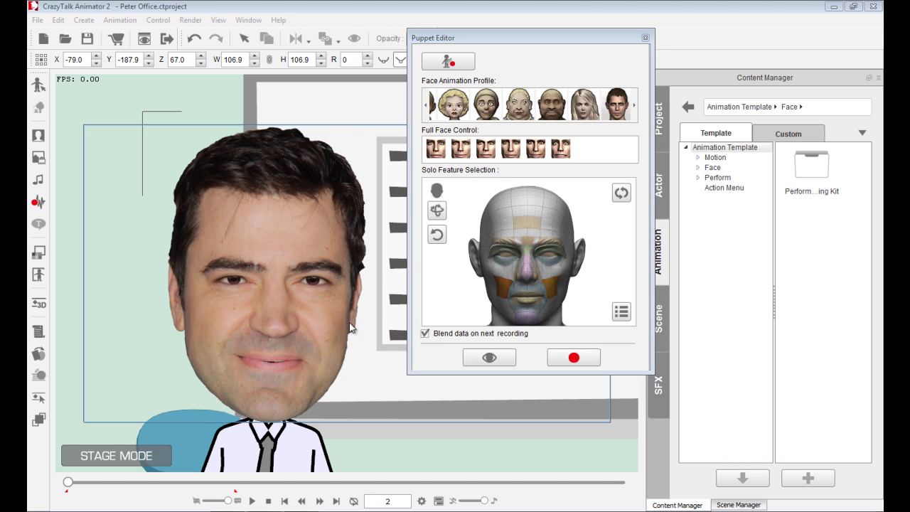
Record cheek puppeteering blended over the existing clip up to about frame 595 and return the playhead to the start.
{"action": "left_click", "coordinate": [574, 359]}
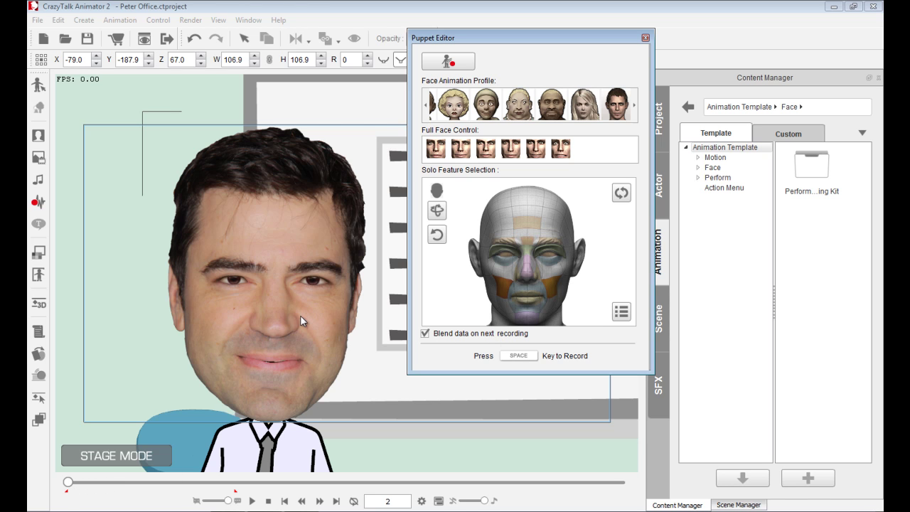
{"action": "key", "text": "space"}
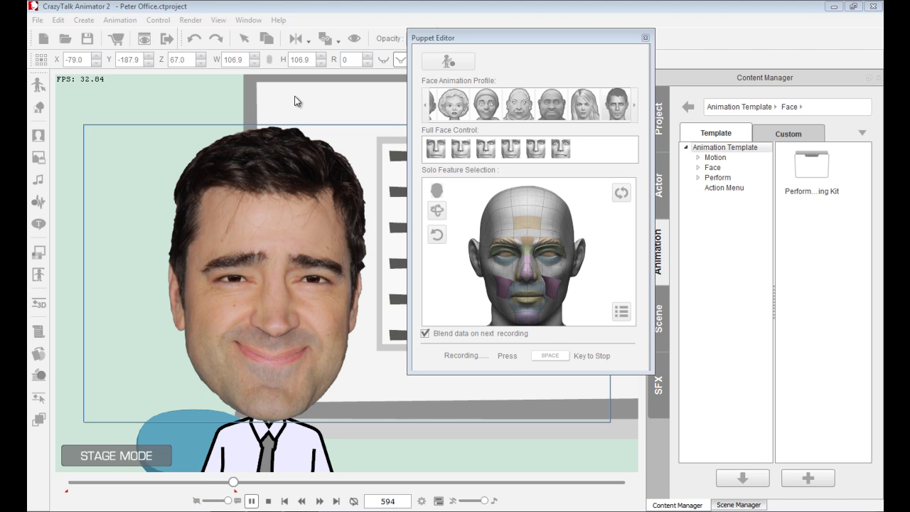
{"action": "key", "text": "space"}
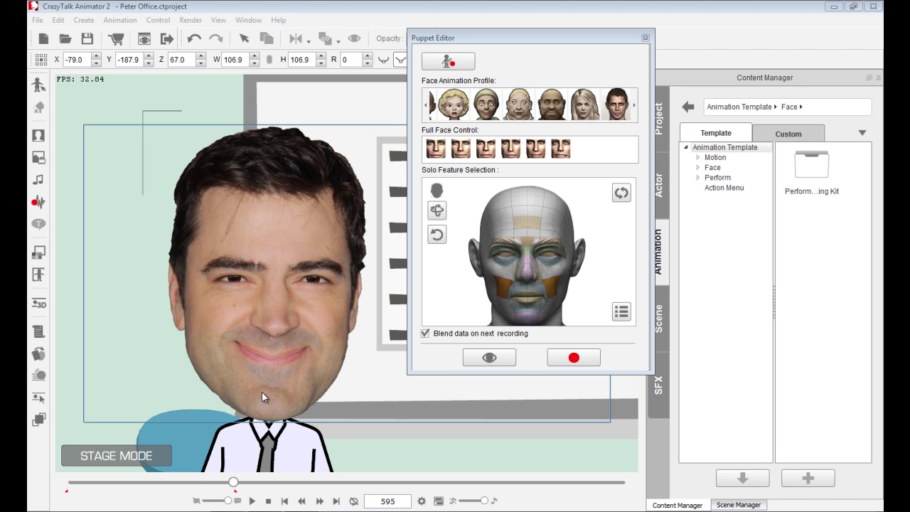
{"action": "left_click", "coordinate": [268, 502]}
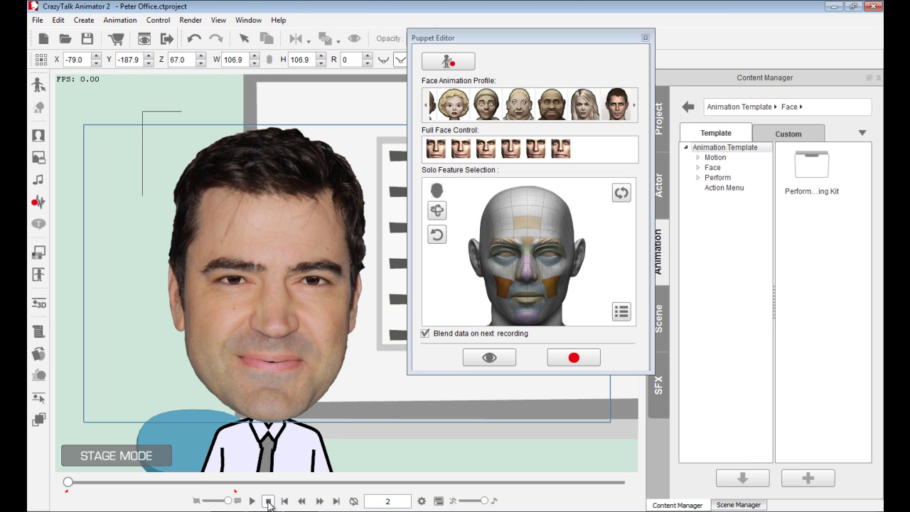
Inspect the Facial Clip track at frame 87 in the timeline, and close the timeline.
{"action": "left_click", "coordinate": [439, 500]}
{"action": "left_click", "coordinate": [196, 118]}
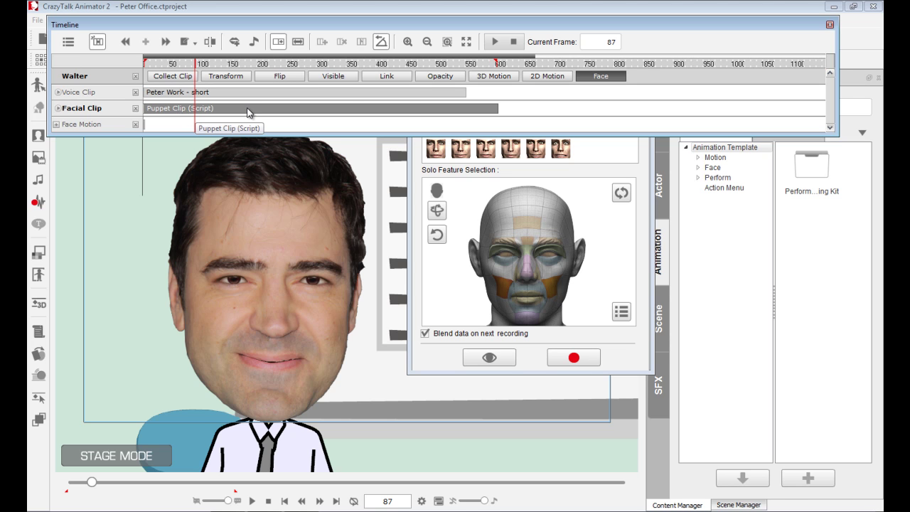
{"action": "left_click", "coordinate": [829, 24]}
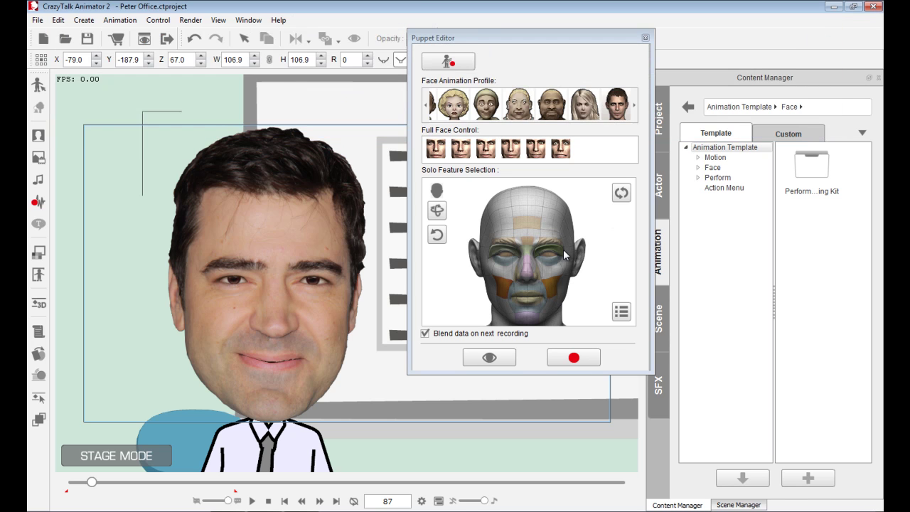
Replace the cheeks in the solo feature selection with both eyeballs and preview the eye movement.
{"action": "left_click", "coordinate": [622, 192]}
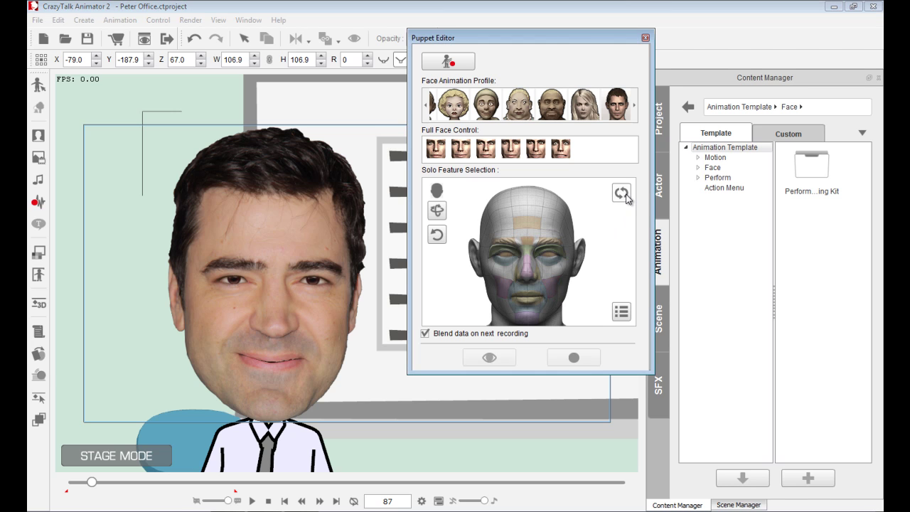
{"action": "left_click", "coordinate": [546, 252]}
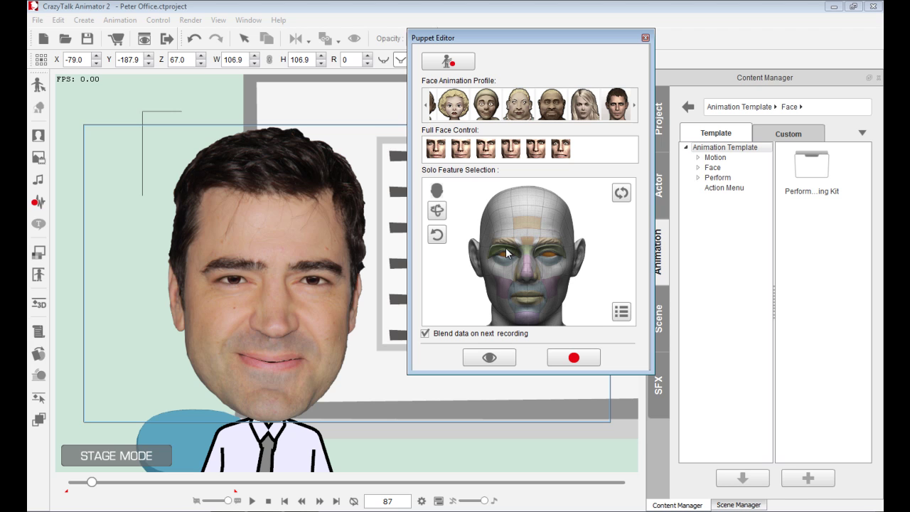
{"action": "left_click", "coordinate": [479, 362]}
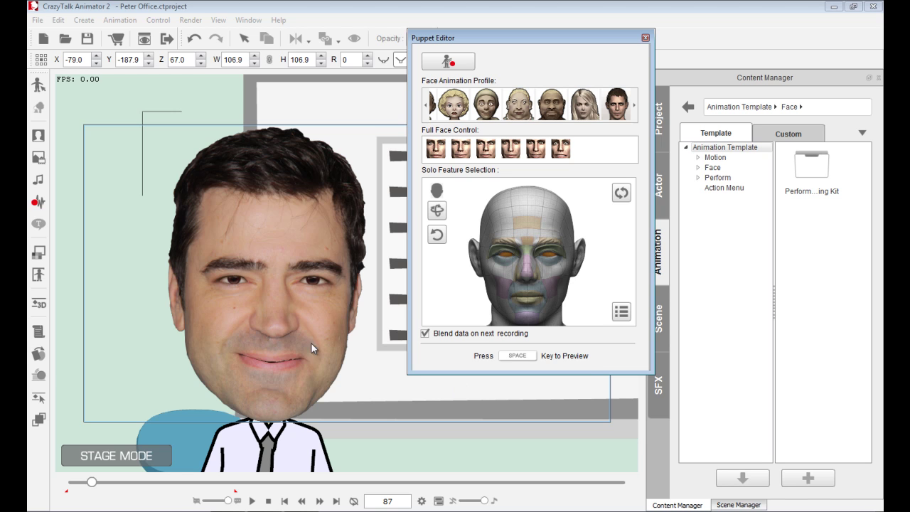
{"action": "key", "text": "space"}
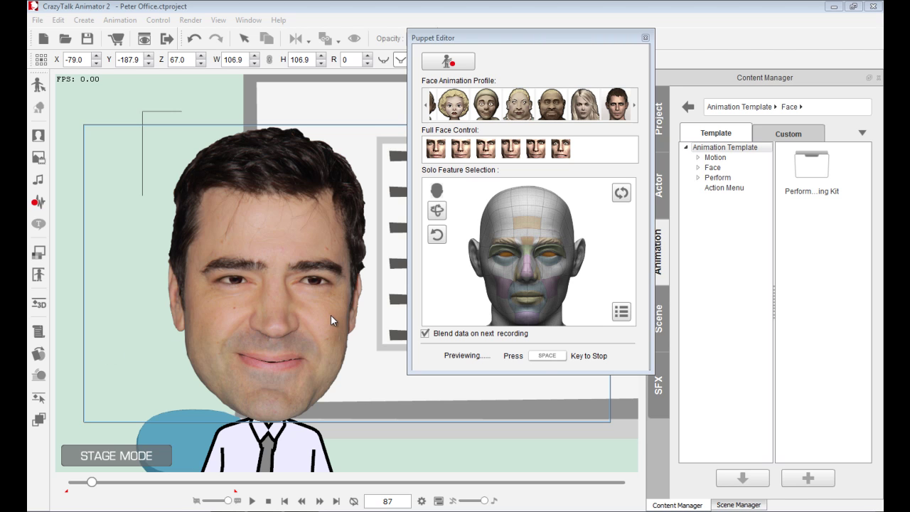
{"action": "key", "text": "space"}
Add both eyelids to the solo feature selection, preview them together with the eyeballs, and return the playhead to the start.
{"action": "left_click", "coordinate": [507, 250]}
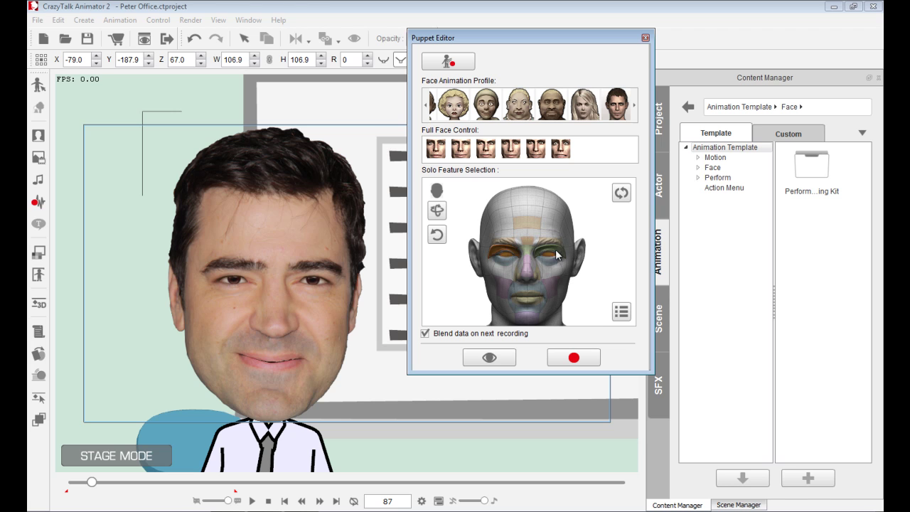
{"action": "left_click", "coordinate": [560, 248]}
{"action": "left_click", "coordinate": [481, 357]}
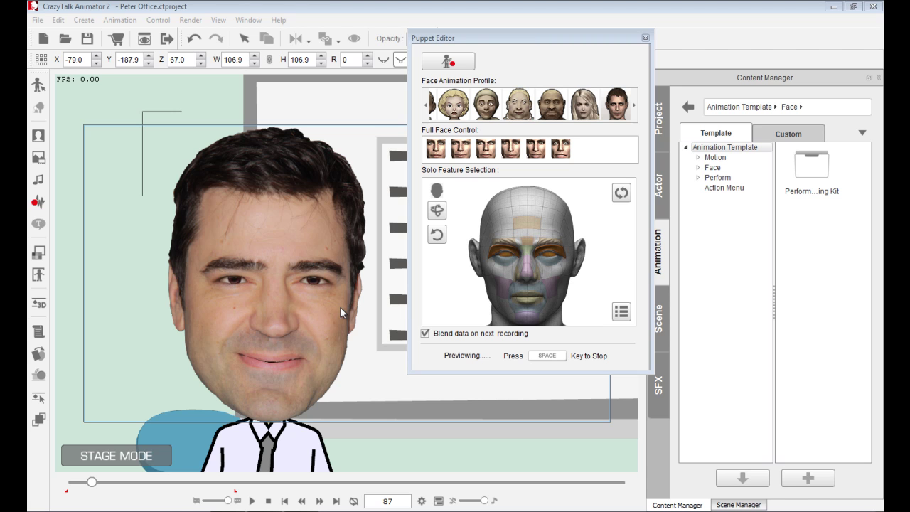
{"action": "key", "text": "space"}
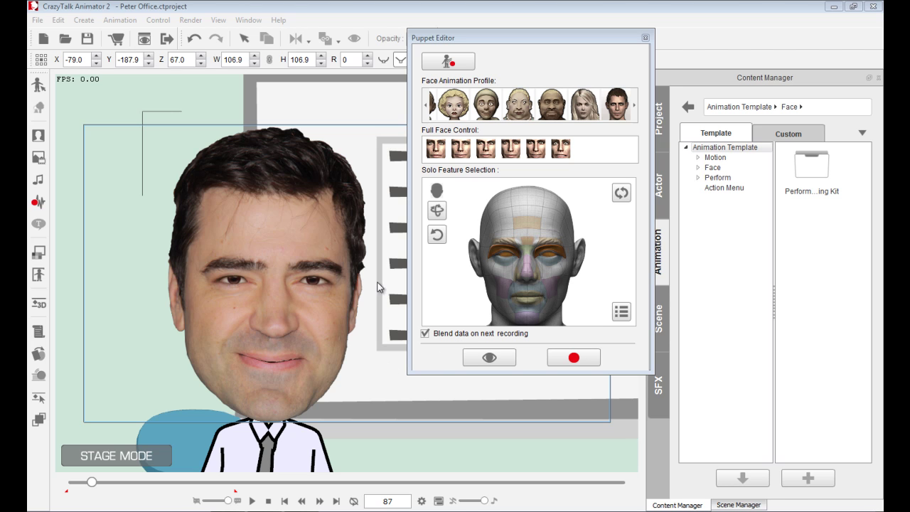
{"action": "left_click", "coordinate": [268, 502]}
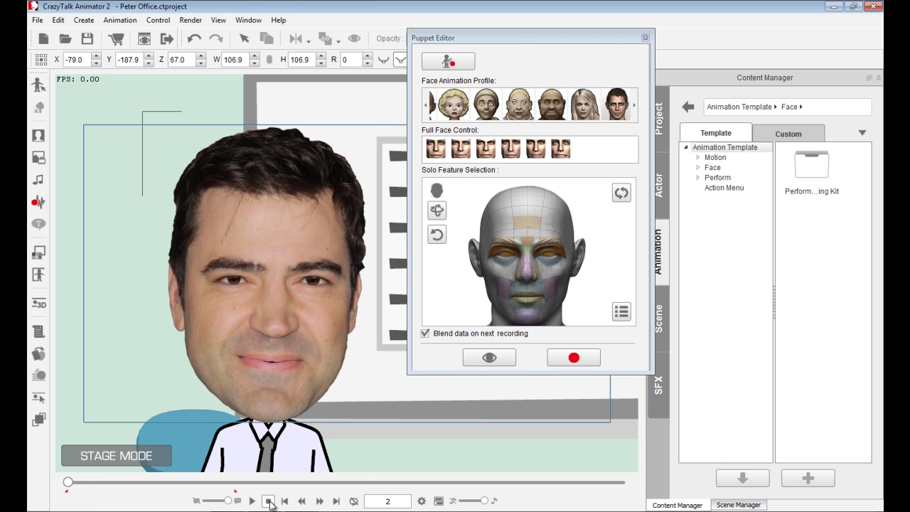
Record the eyeball and eyelid puppeteering blended over the existing clip up to about frame 595 and return the playhead to the start.
{"action": "left_click", "coordinate": [549, 355]}
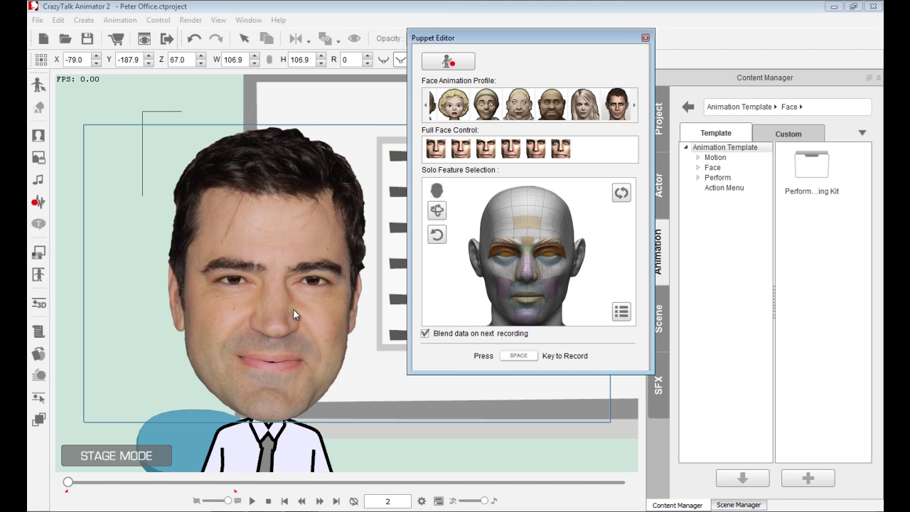
{"action": "key", "text": "space"}
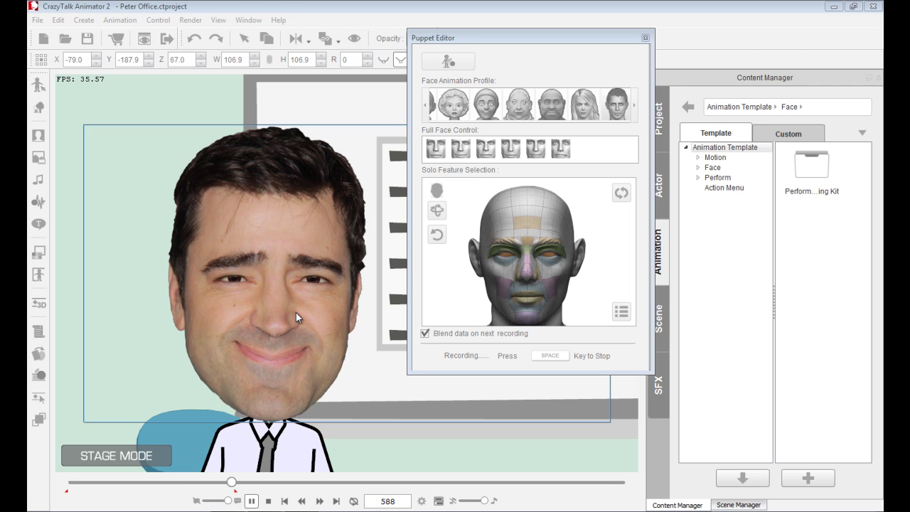
{"action": "key", "text": "space"}
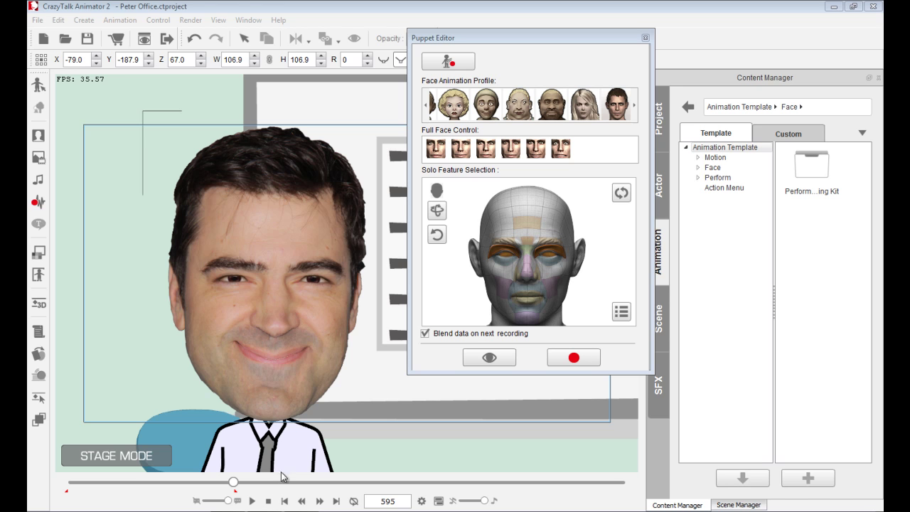
{"action": "left_click", "coordinate": [268, 501]}
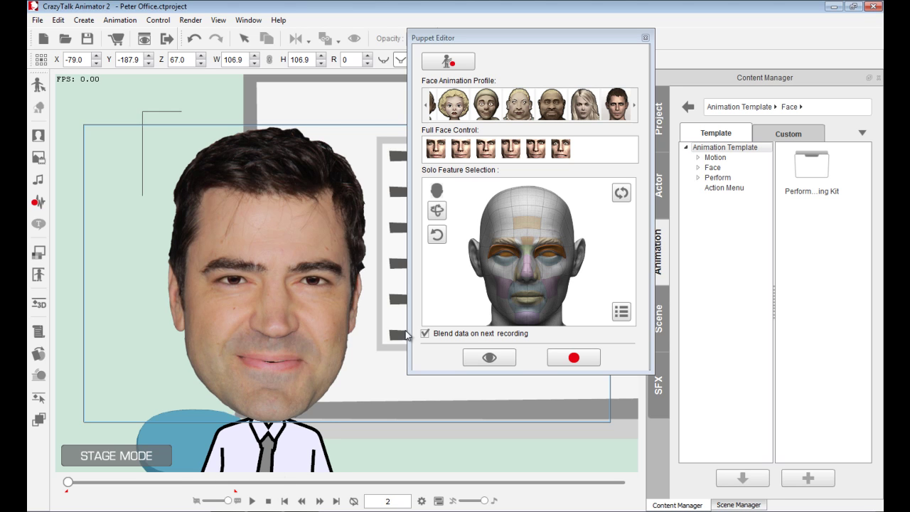
Replace the eye features in the solo feature selection with head rotation and preview the head movement.
{"action": "left_click", "coordinate": [623, 194]}
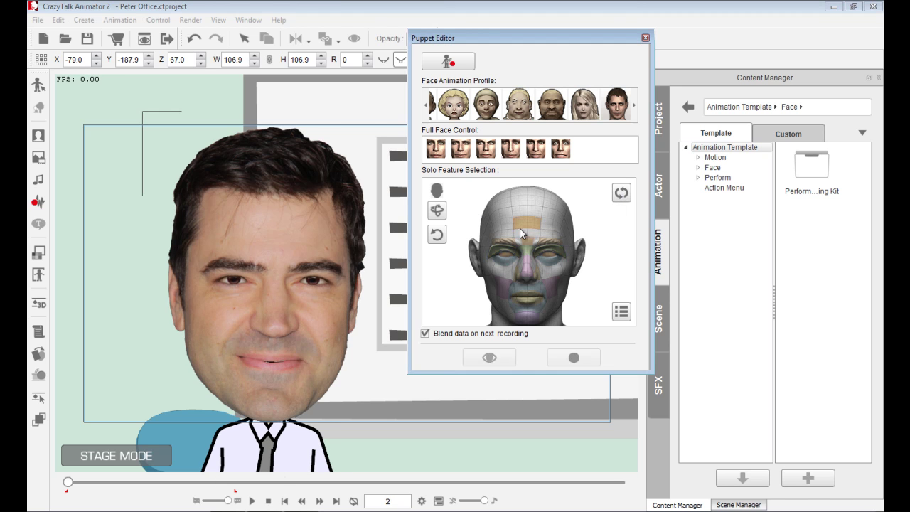
{"action": "left_click", "coordinate": [437, 212]}
{"action": "left_click", "coordinate": [488, 358]}
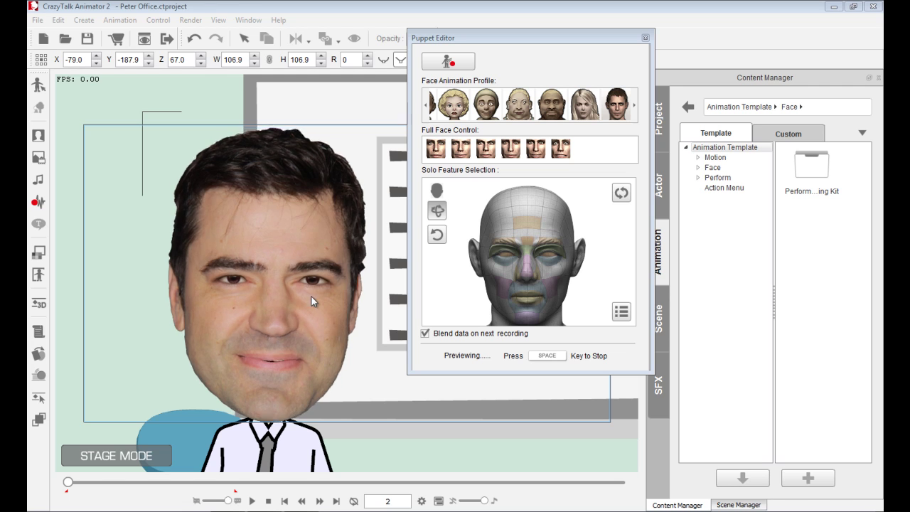
{"action": "key", "text": "space"}
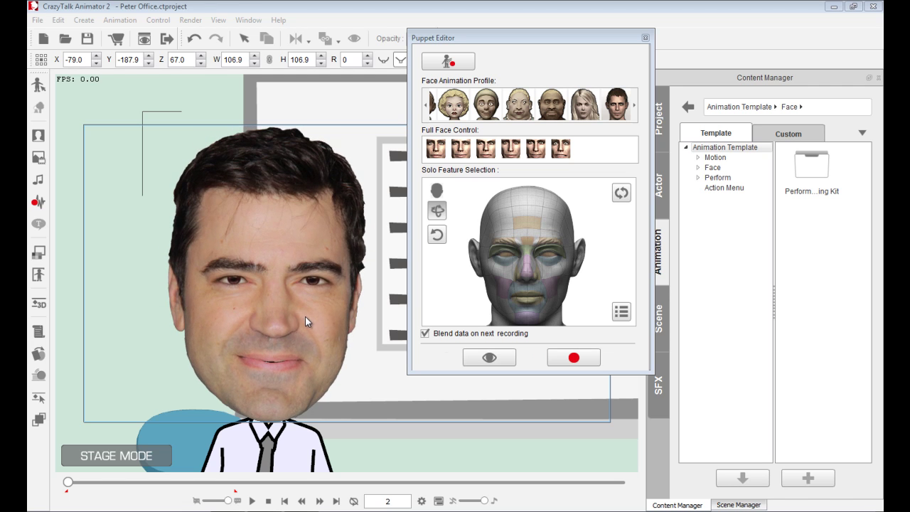
Try head tilt as the solo feature in a preview and deselect it.
{"action": "left_click", "coordinate": [437, 237]}
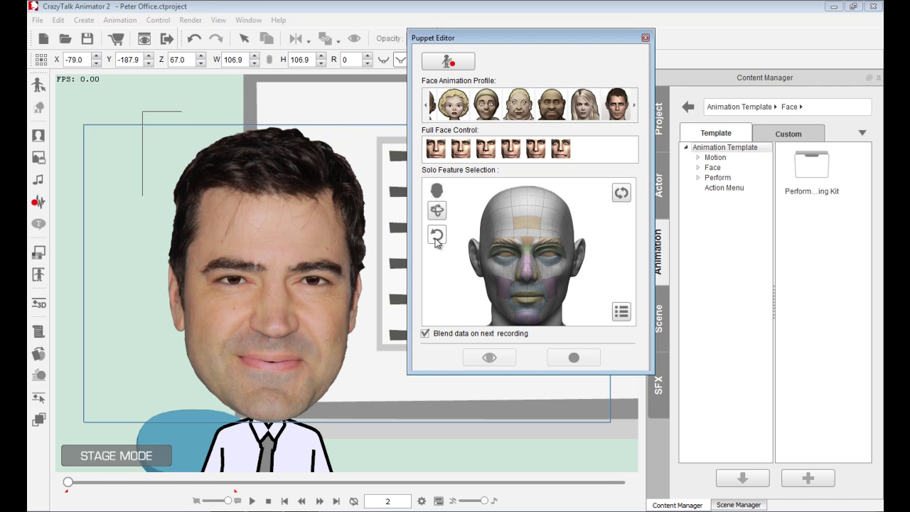
{"action": "left_click", "coordinate": [489, 357]}
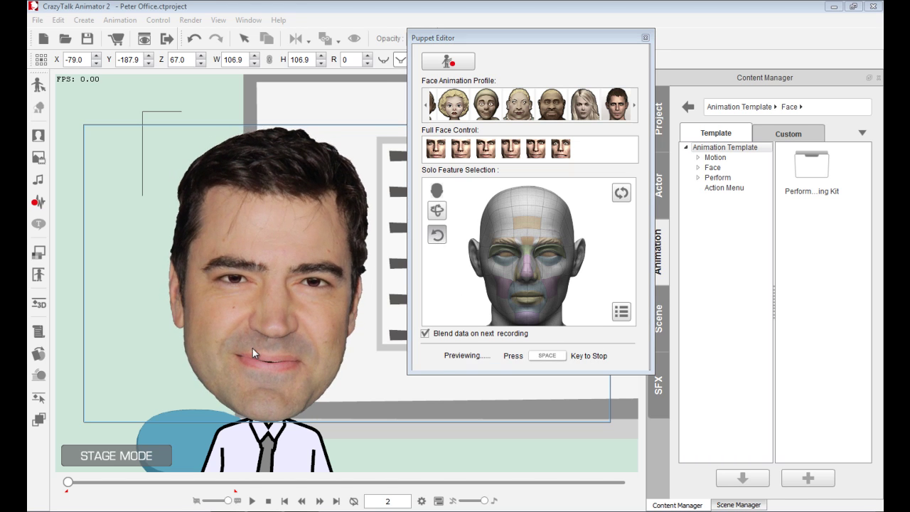
{"action": "key", "text": "space"}
{"action": "left_click", "coordinate": [440, 241]}
Select head rotation as the solo feature again and preview how the head turns.
{"action": "left_click", "coordinate": [435, 211]}
{"action": "left_click", "coordinate": [489, 357]}
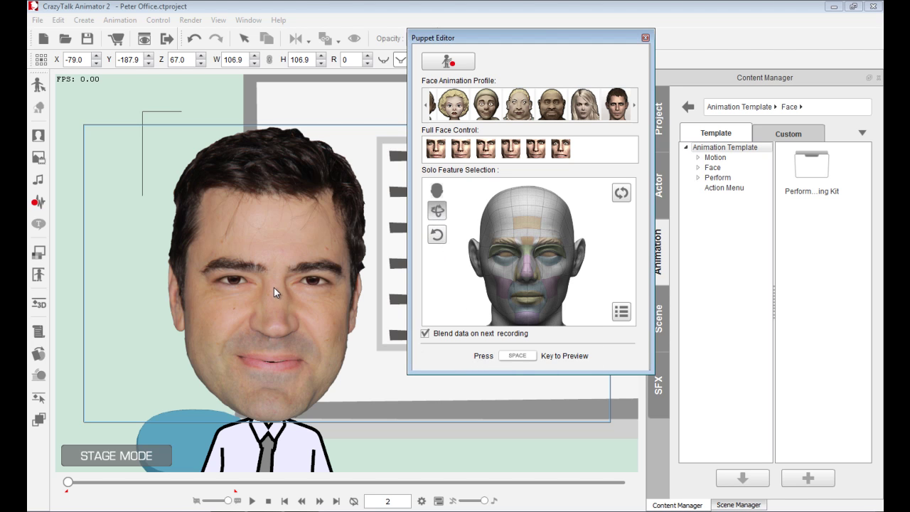
{"action": "key", "text": "space"}
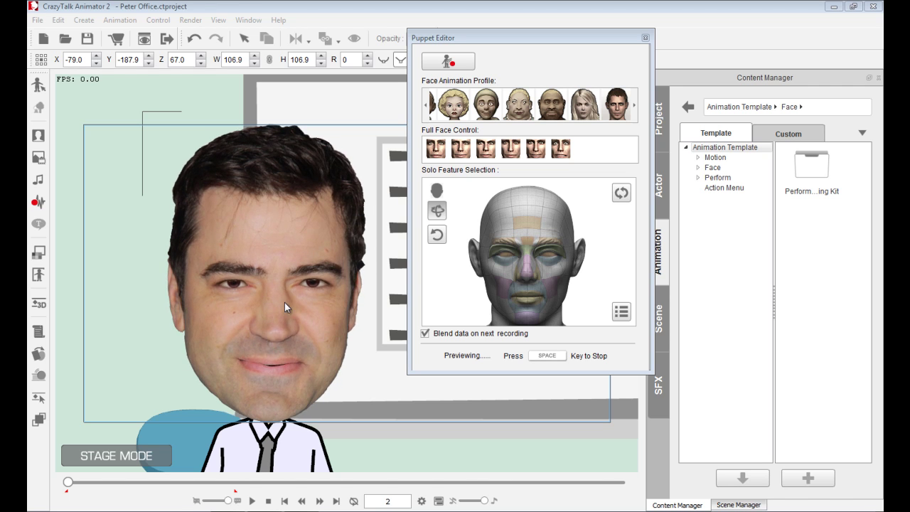
{"action": "key", "text": "space"}
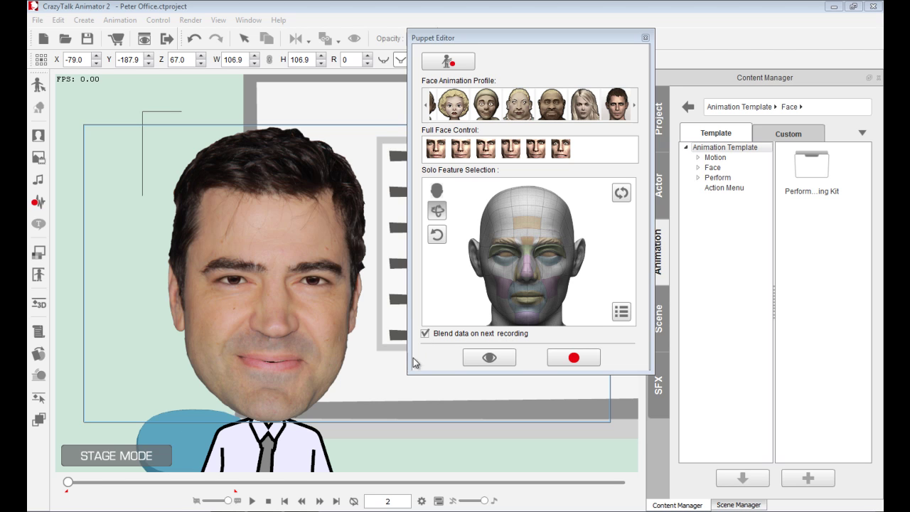
Record head rotation puppeteering from the start blended over the clip up to about frame 595 and return the playhead to the start.
{"action": "left_click", "coordinate": [268, 502]}
{"action": "left_click", "coordinate": [562, 359]}
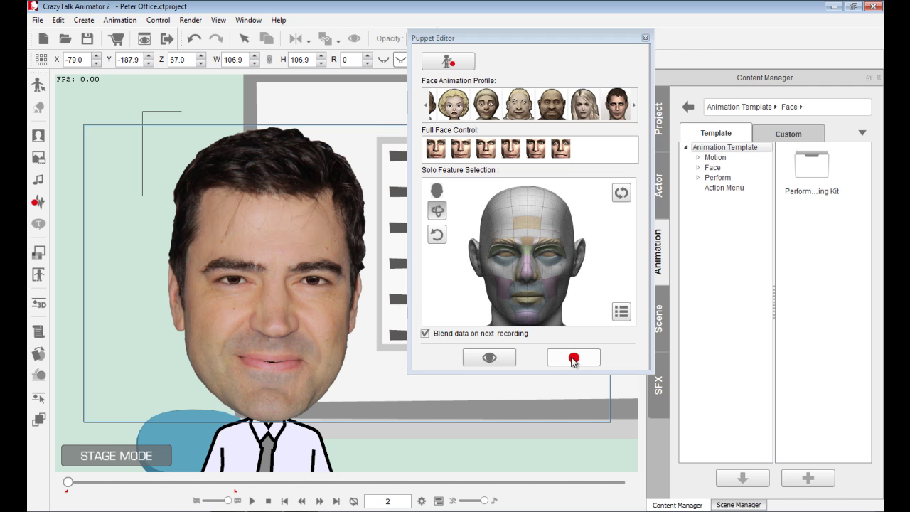
{"action": "key", "text": "space"}
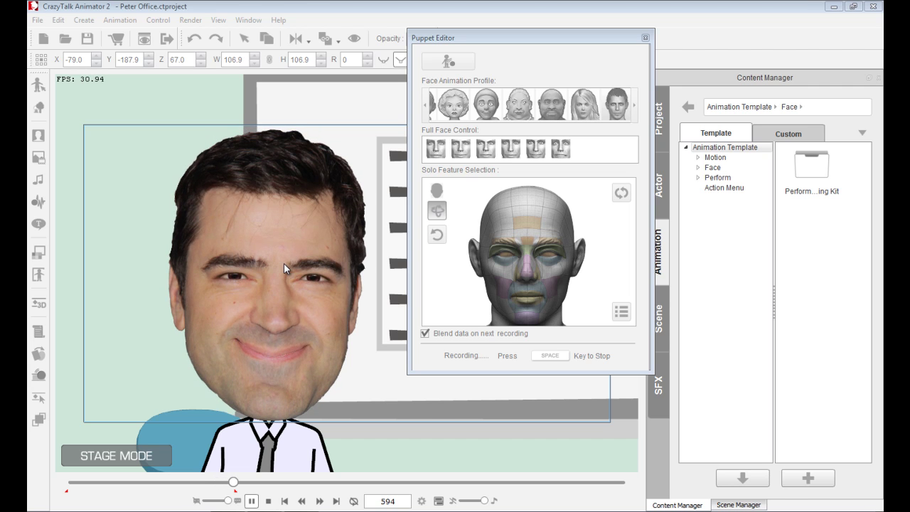
{"action": "key", "text": "space"}
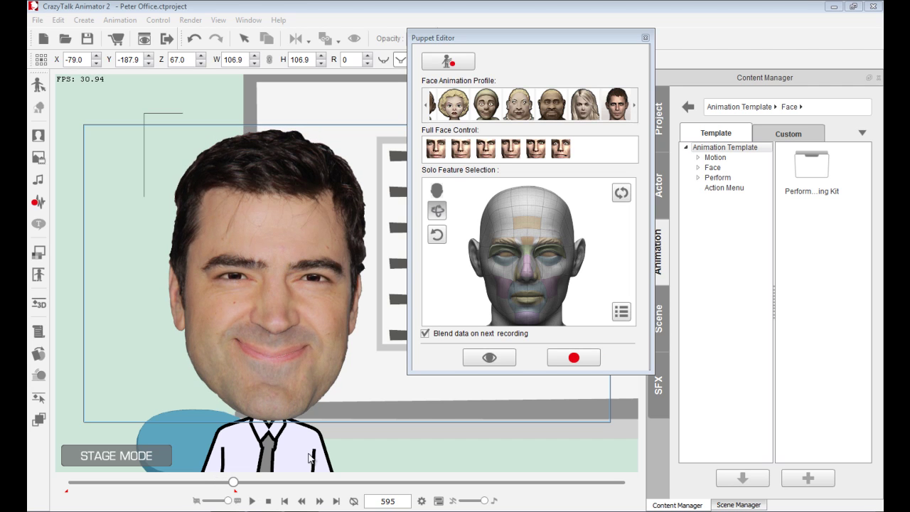
{"action": "left_click", "coordinate": [267, 502]}
Play back the head rotation take, then undo the recording and check the playback without it.
{"action": "left_click", "coordinate": [253, 502]}
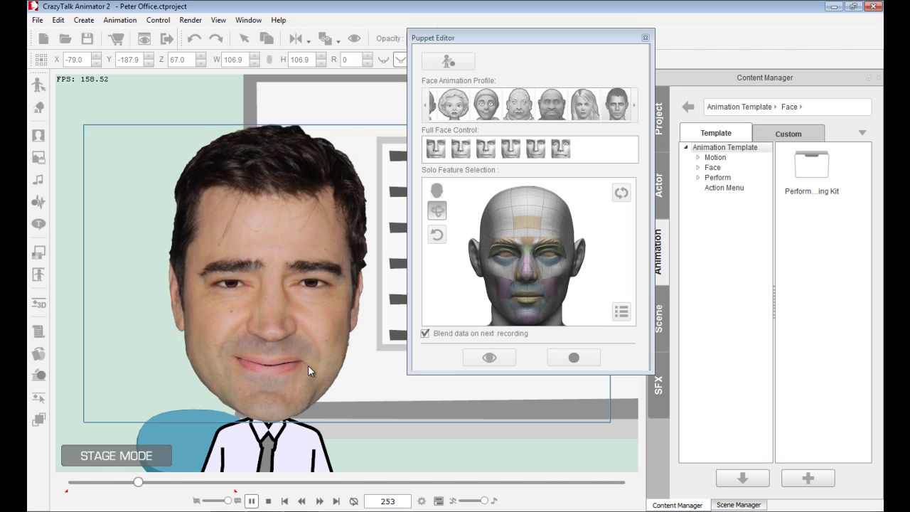
{"action": "left_click", "coordinate": [268, 501]}
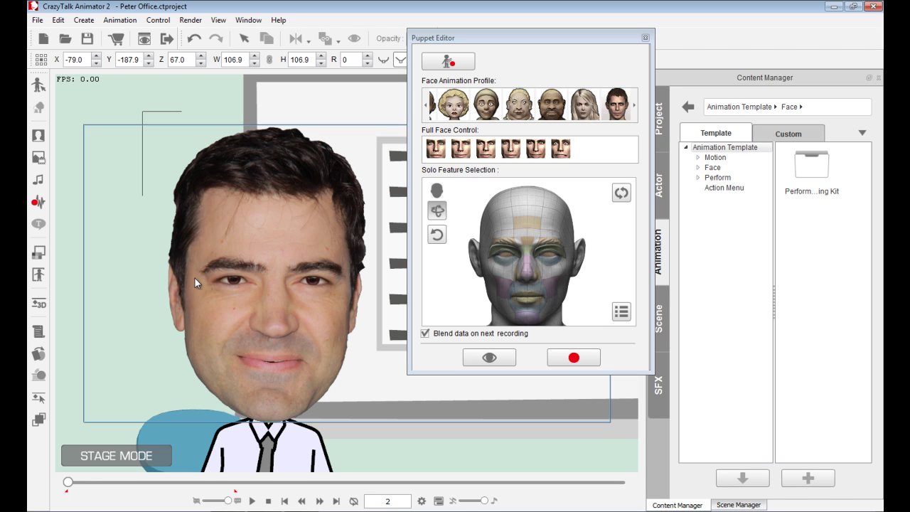
{"action": "left_click", "coordinate": [195, 39]}
{"action": "left_click", "coordinate": [252, 502]}
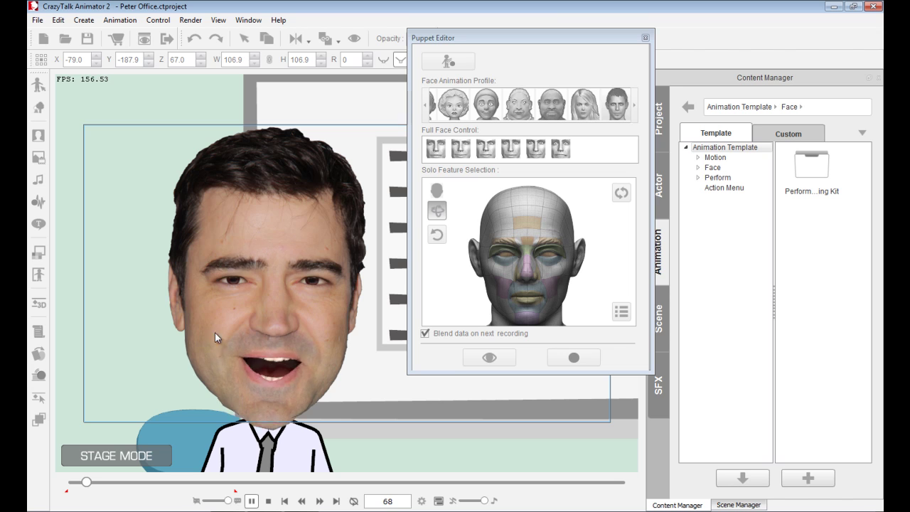
{"action": "left_click", "coordinate": [269, 501]}
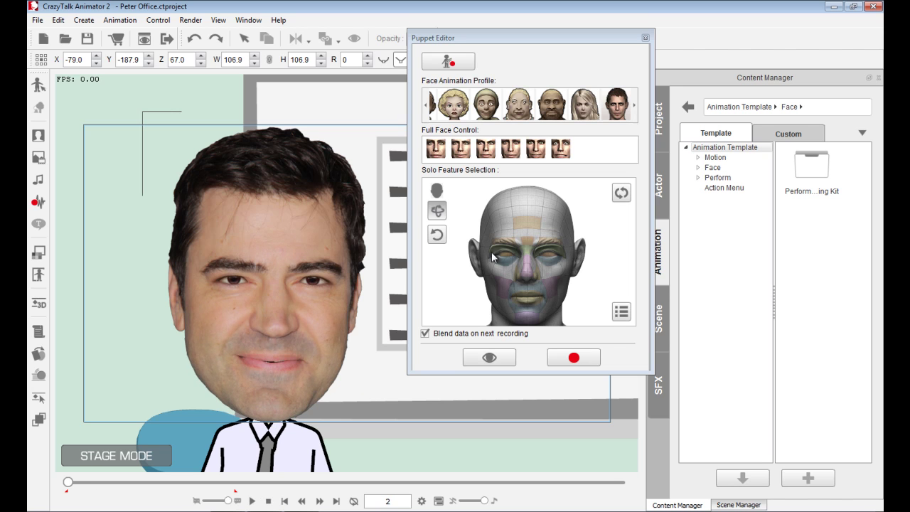
Preview the head rotation once more and record a new take blended over the existing clip up to about frame 595.
{"action": "left_click", "coordinate": [483, 358]}
{"action": "key", "text": "space"}
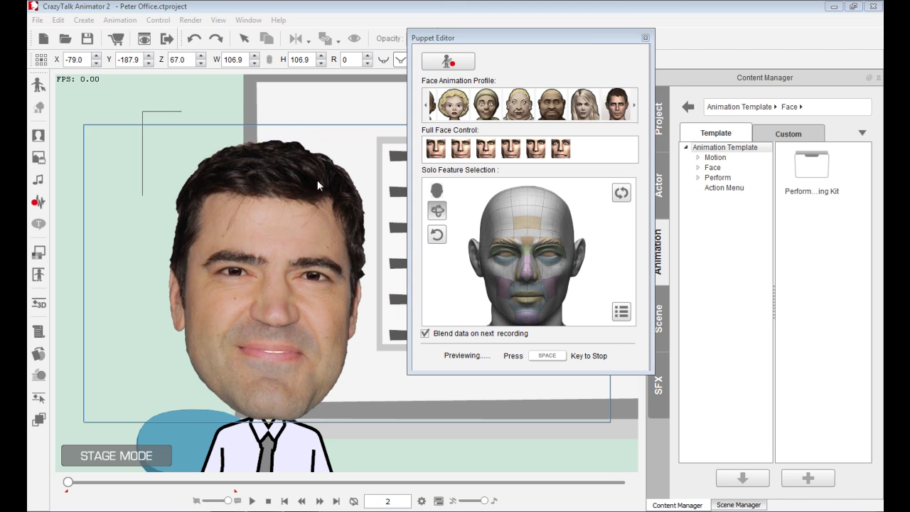
{"action": "key", "text": "space"}
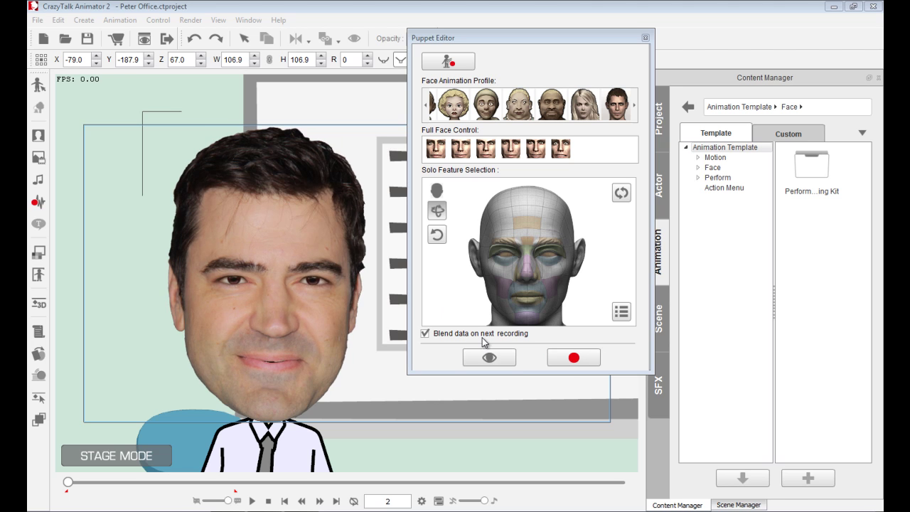
{"action": "left_click", "coordinate": [579, 361]}
{"action": "key", "text": "space"}
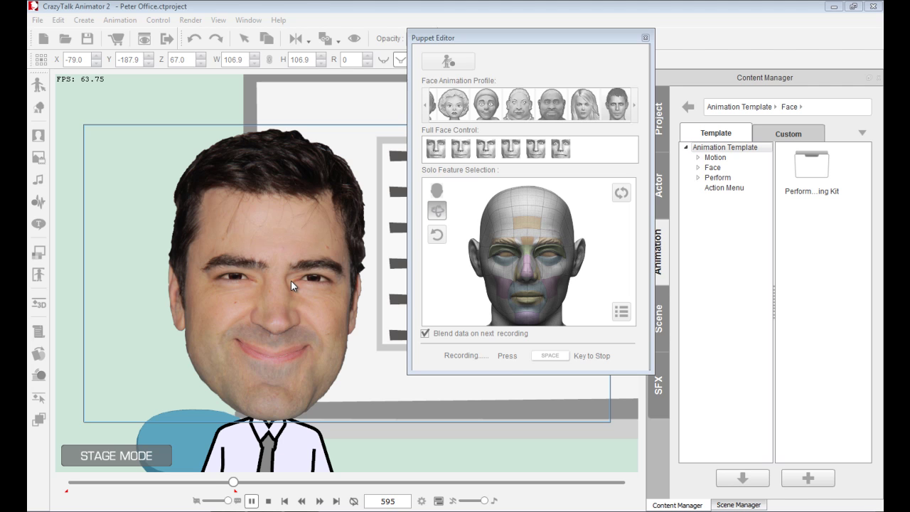
{"action": "key", "text": "space"}
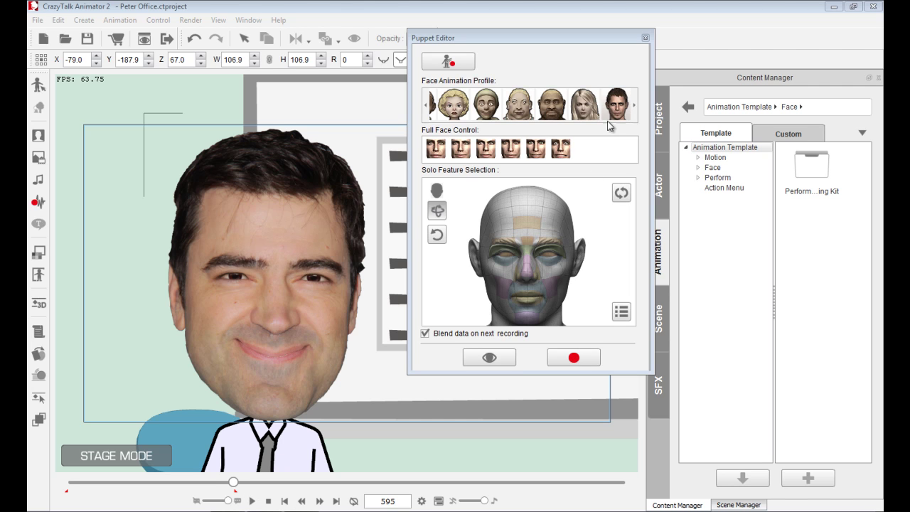
Close the Puppet Editor and review the complete facial animation from the start.
{"action": "left_click", "coordinate": [645, 37]}
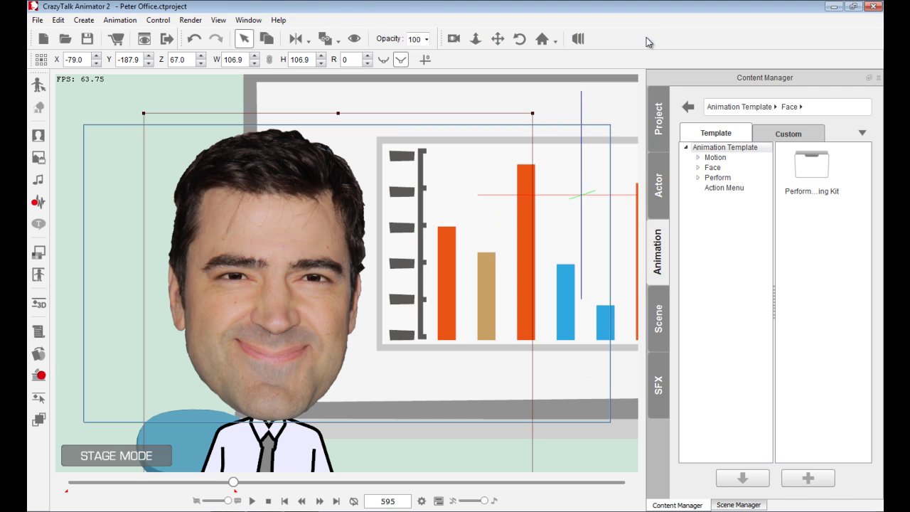
{"action": "left_click", "coordinate": [268, 501]}
{"action": "left_click", "coordinate": [252, 500]}
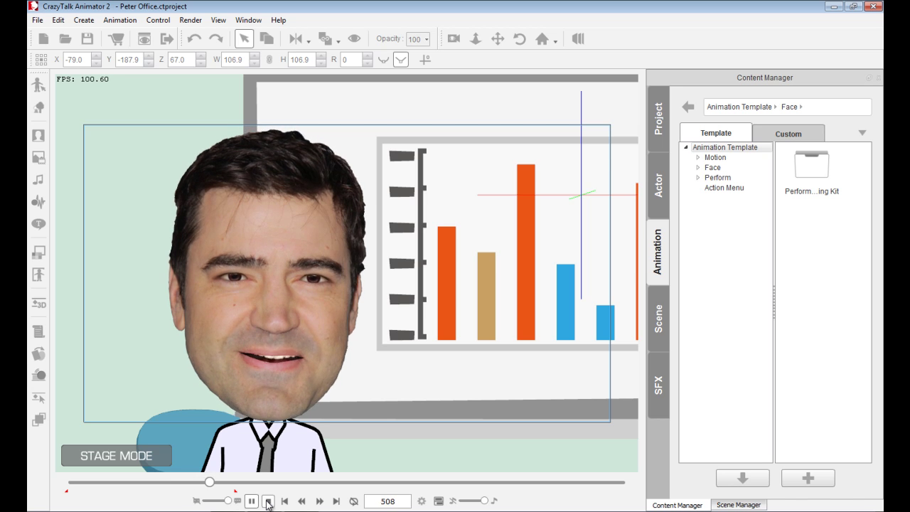
{"action": "left_click", "coordinate": [268, 502]}
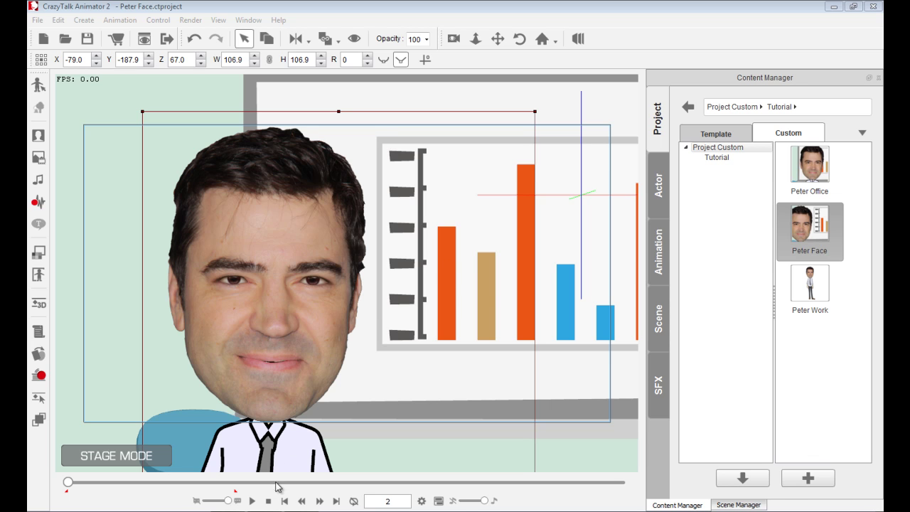
Inspect the Peter Face project at frame 219, compare its Voice Clip and Facial Clip tracks in the timeline, and return to the start.
{"action": "left_click_drag", "start_coordinate": [68, 485], "coordinate": [128, 487]}
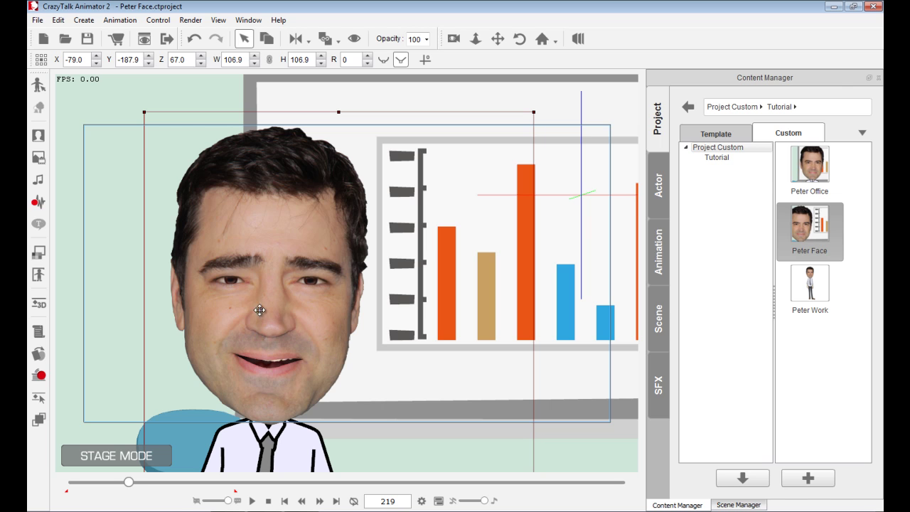
{"action": "left_click", "coordinate": [439, 500]}
{"action": "left_click", "coordinate": [204, 97]}
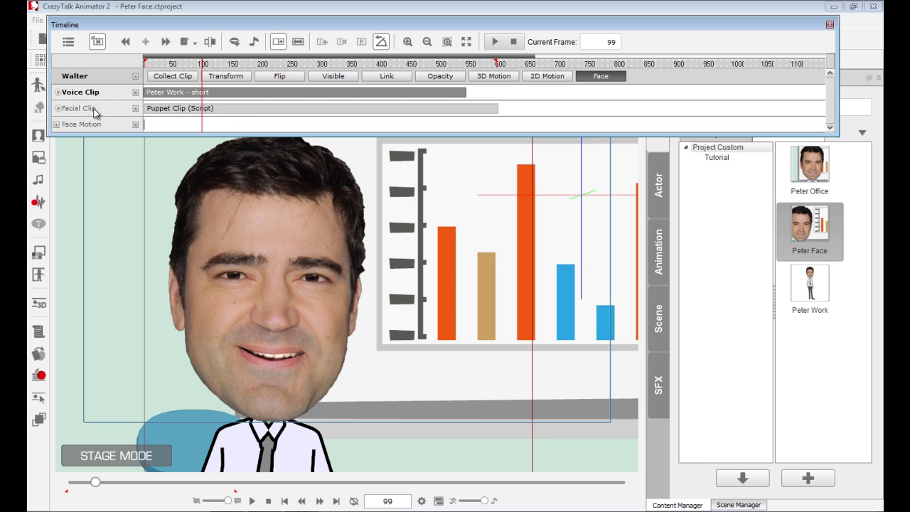
{"action": "left_click", "coordinate": [173, 109]}
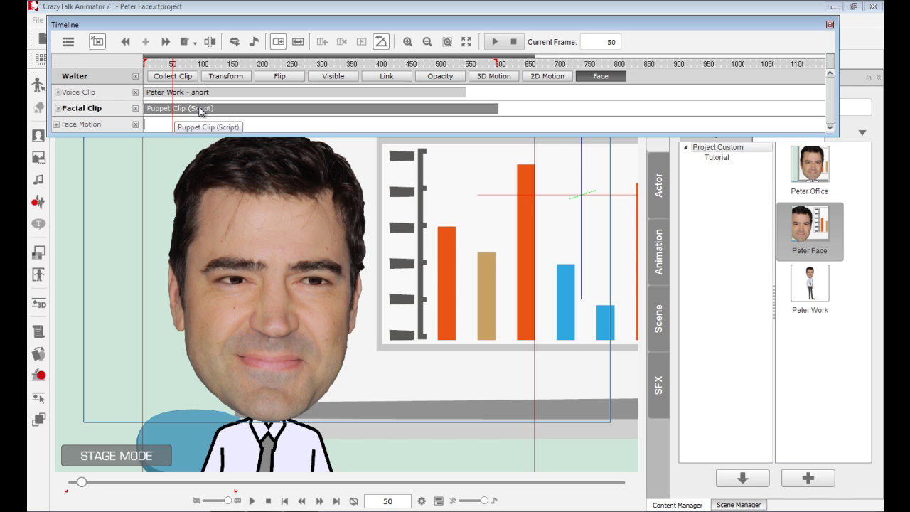
{"action": "left_click", "coordinate": [200, 92]}
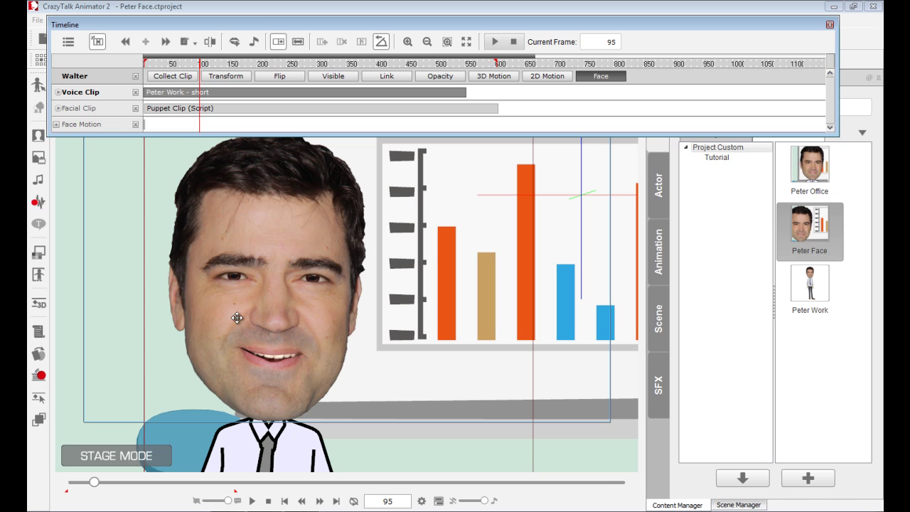
{"action": "left_click", "coordinate": [830, 26]}
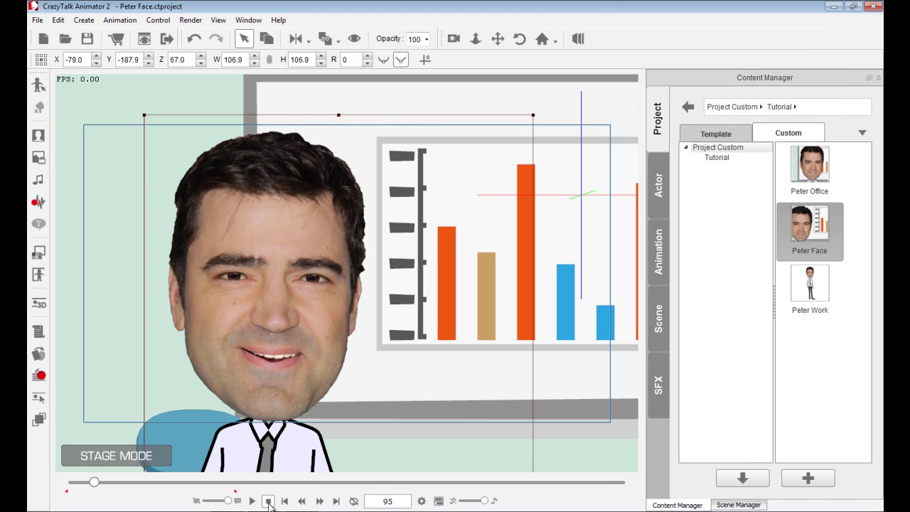
{"action": "left_click", "coordinate": [269, 501]}
Browse the Character and Tutorial folders in the custom actor library.
{"action": "left_click", "coordinate": [667, 190]}
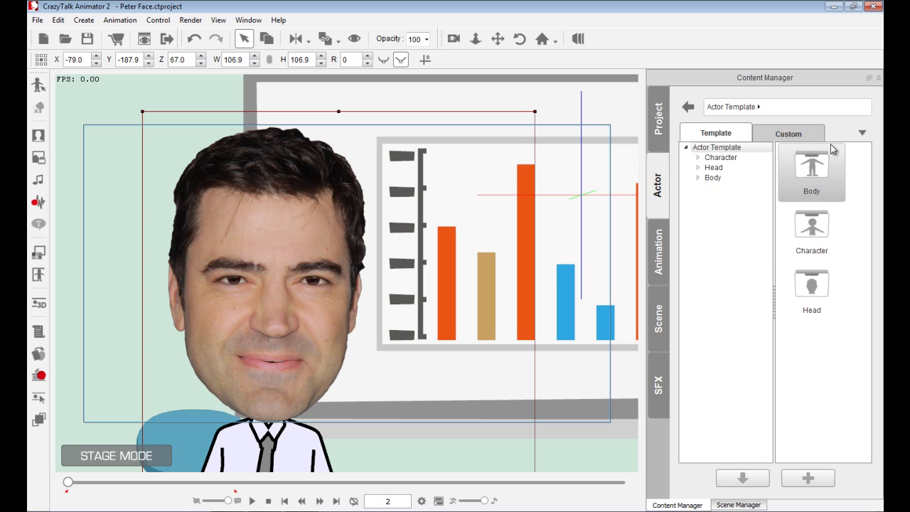
{"action": "left_click", "coordinate": [790, 135]}
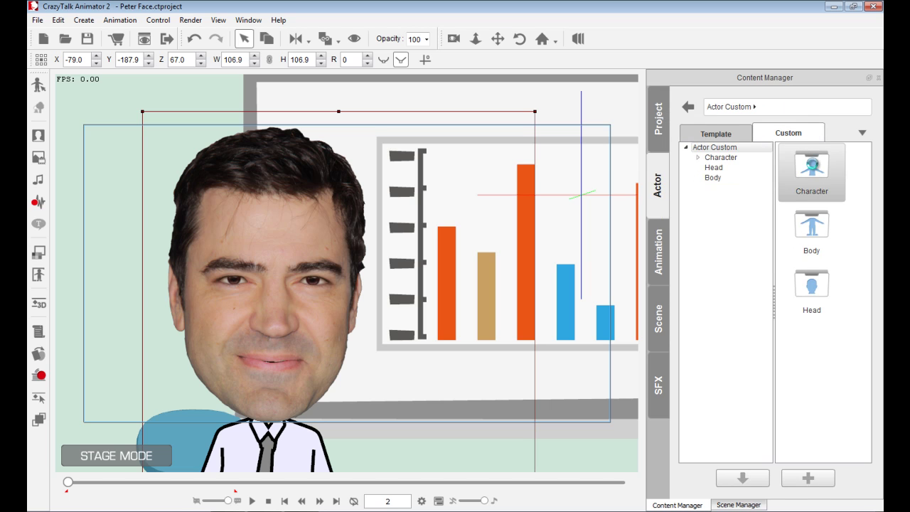
{"action": "double_click", "coordinate": [812, 169]}
{"action": "double_click", "coordinate": [799, 234]}
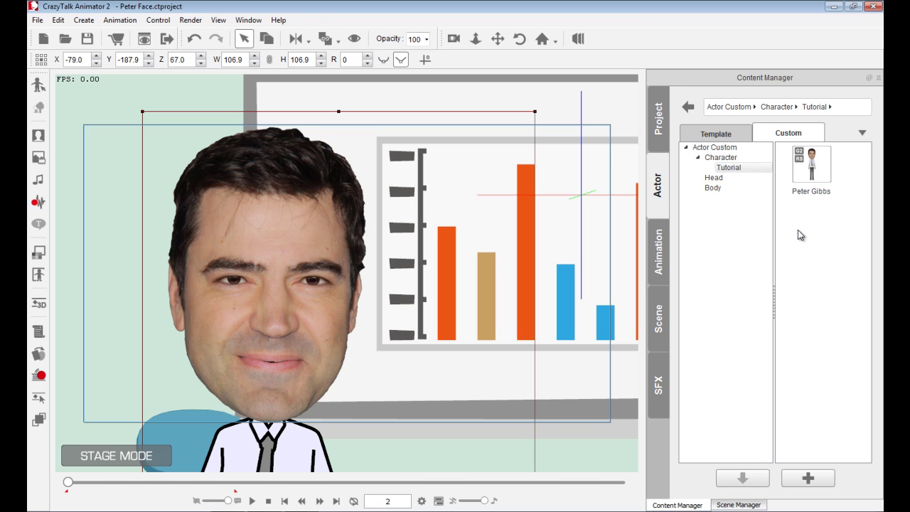
{"action": "left_click", "coordinate": [715, 148]}
{"action": "left_click", "coordinate": [720, 158]}
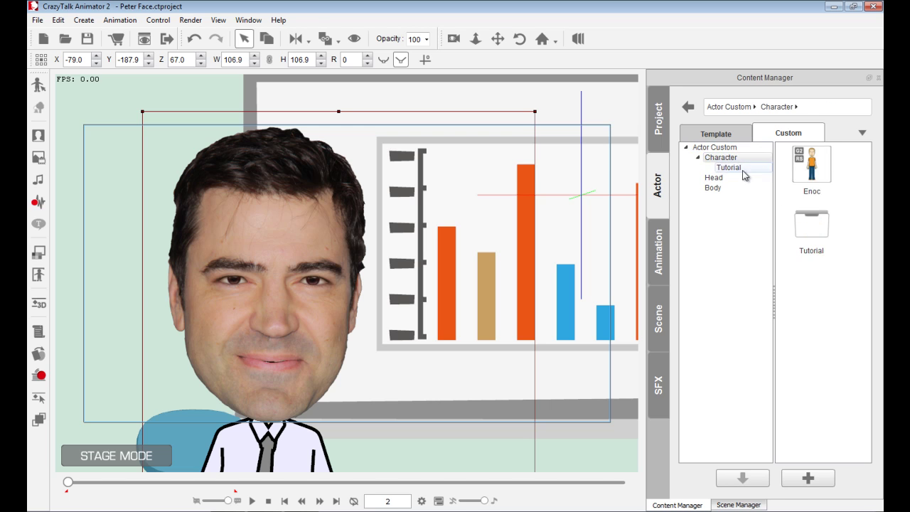
Replace the photo-faced character with the Walter character template and reframe the stage on his head and shoulders.
{"action": "left_click", "coordinate": [717, 134]}
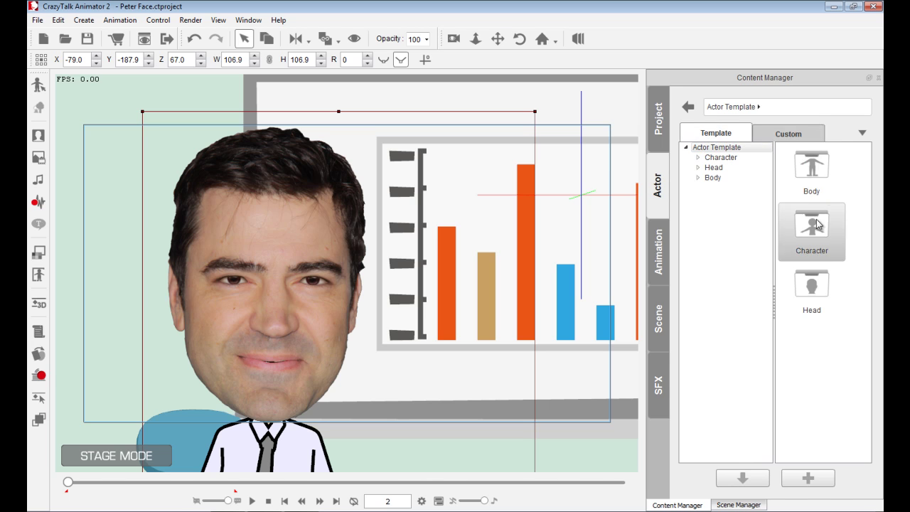
{"action": "left_click", "coordinate": [721, 157]}
{"action": "left_click_drag", "start_coordinate": [868, 200], "coordinate": [267, 260]}
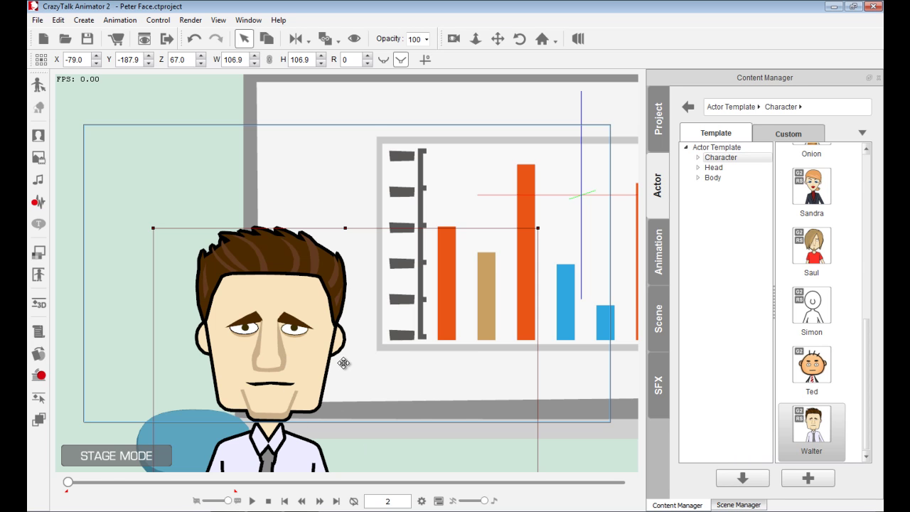
{"action": "left_click", "coordinate": [423, 343]}
{"action": "left_click_drag", "start_coordinate": [423, 339], "coordinate": [439, 244]}
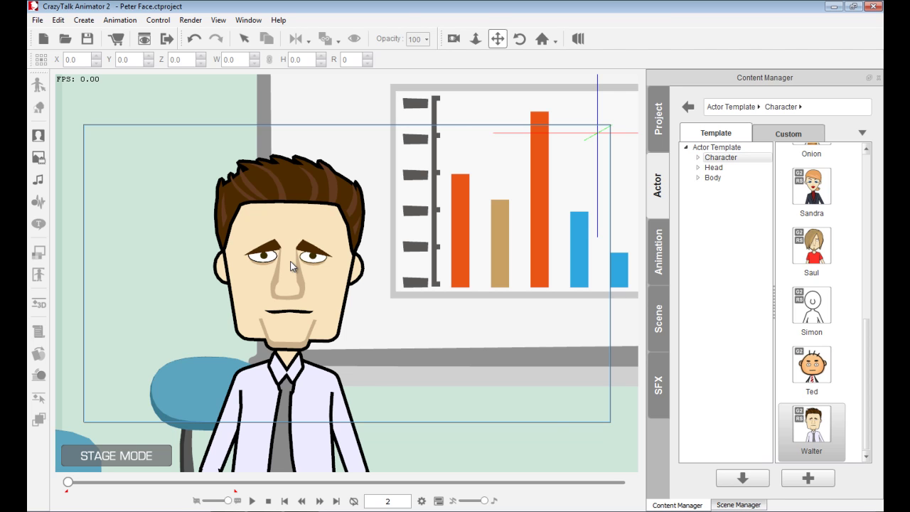
Open the Sprite Editor for Walter's mouth, preview the 23_Ah_I sprite, and restore the 22_Normal sprite.
{"action": "left_click", "coordinate": [283, 314]}
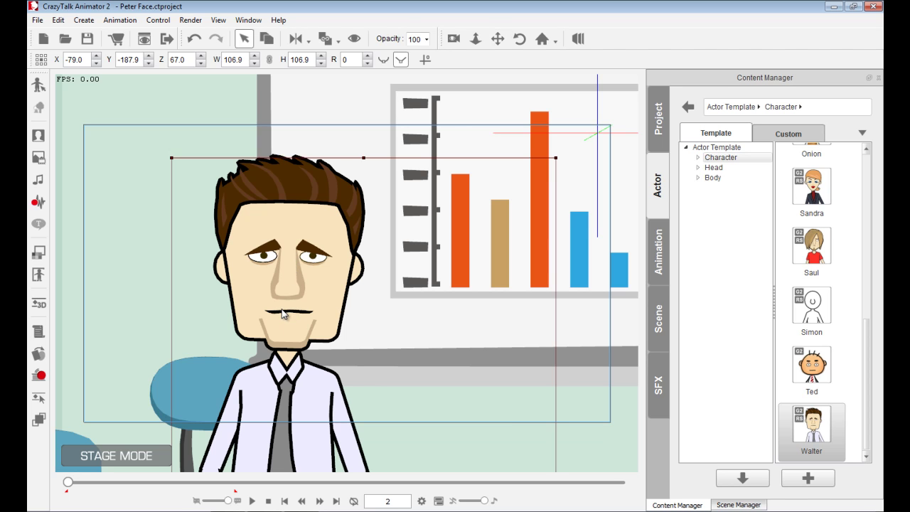
{"action": "left_click", "coordinate": [39, 353]}
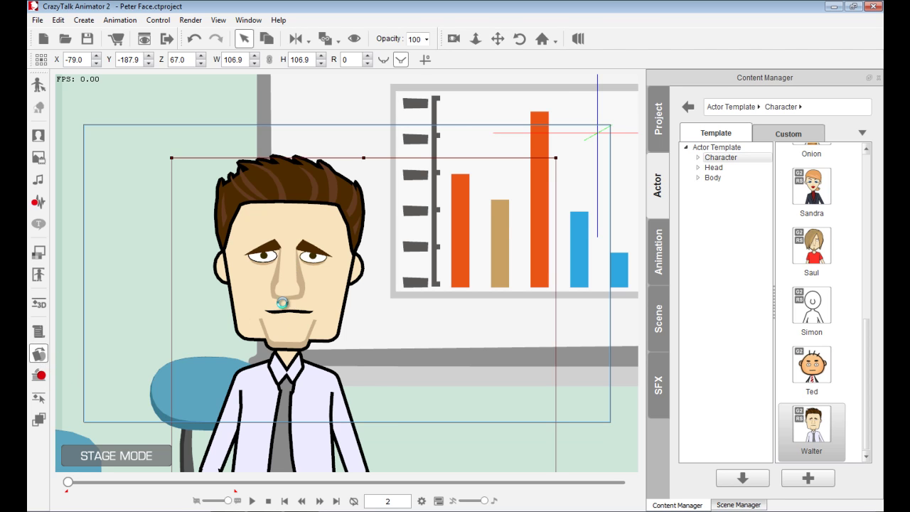
{"action": "left_click", "coordinate": [559, 106]}
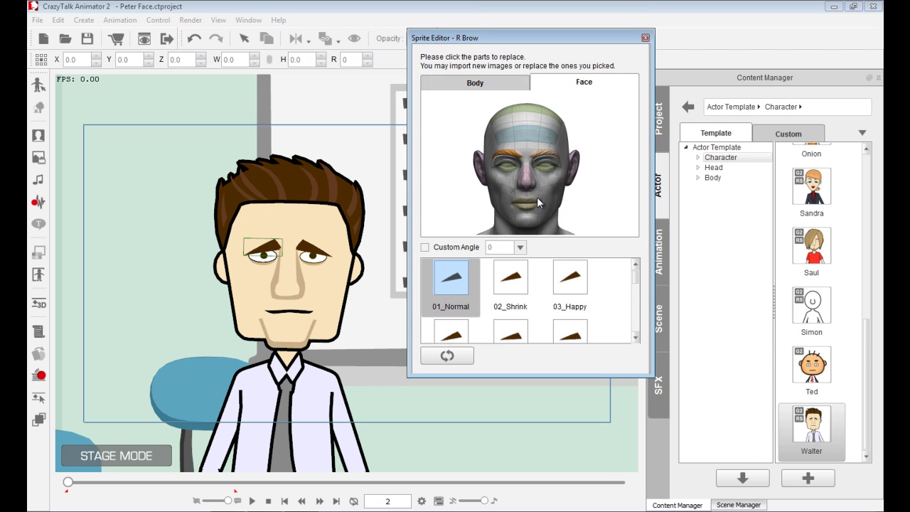
{"action": "left_click", "coordinate": [528, 206]}
{"action": "scroll", "coordinate": [586, 320], "scroll_direction": "up", "scroll_amount": 1}
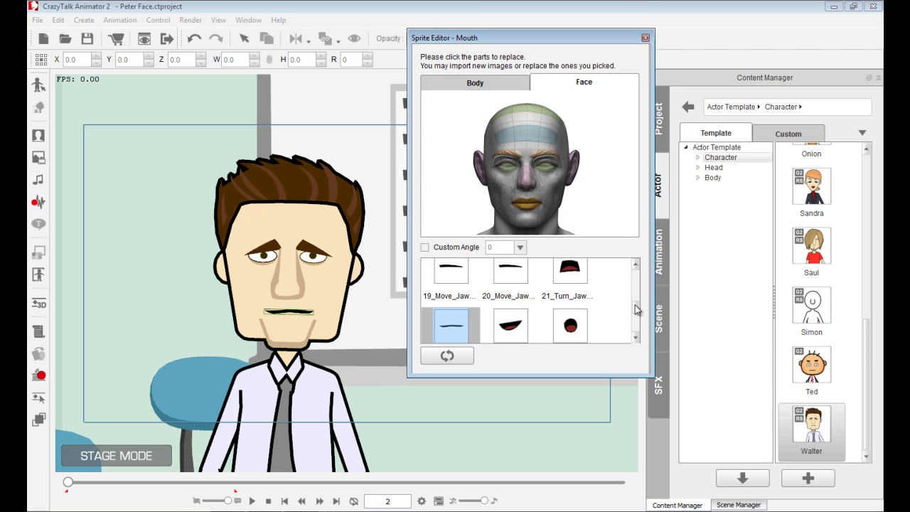
{"action": "left_click", "coordinate": [585, 326]}
{"action": "left_click", "coordinate": [526, 328]}
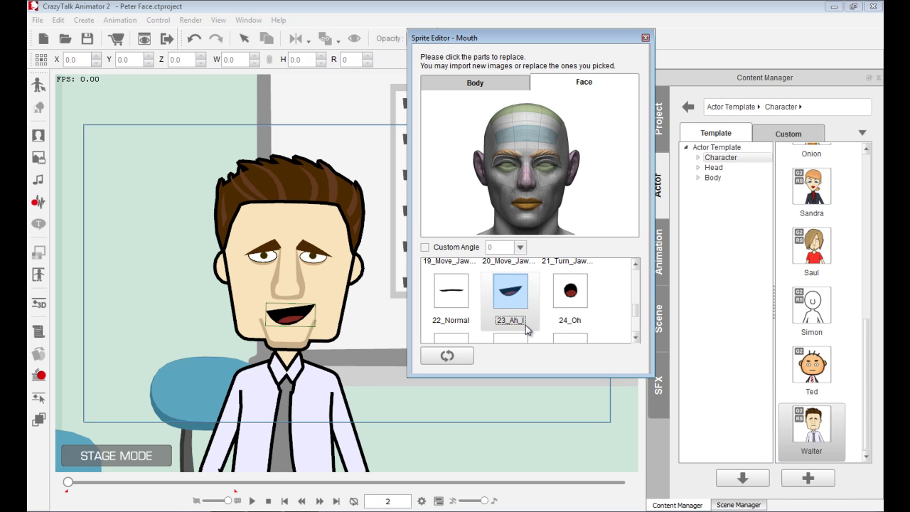
{"action": "left_click", "coordinate": [464, 301]}
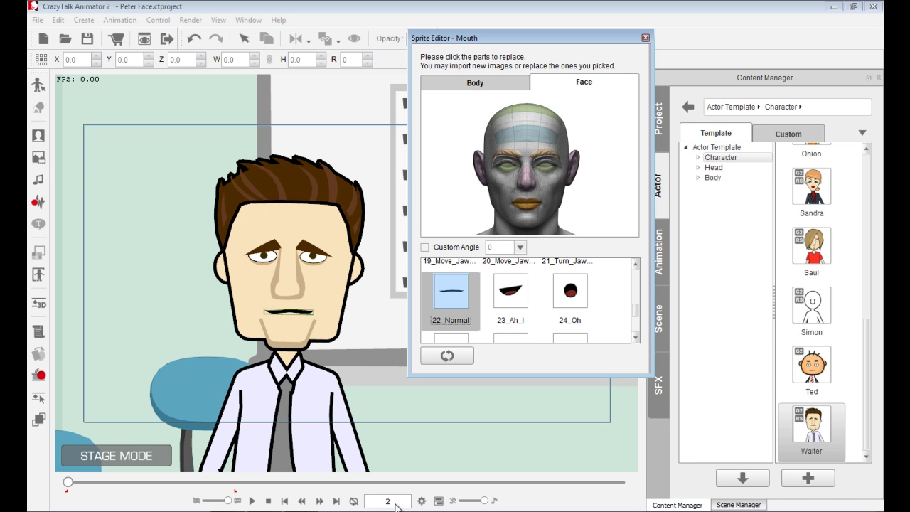
Inspect the voice waveform and Lips keys inside Walter's Voice Clip in the timeline, and select the Facial Clip.
{"action": "left_click", "coordinate": [438, 500]}
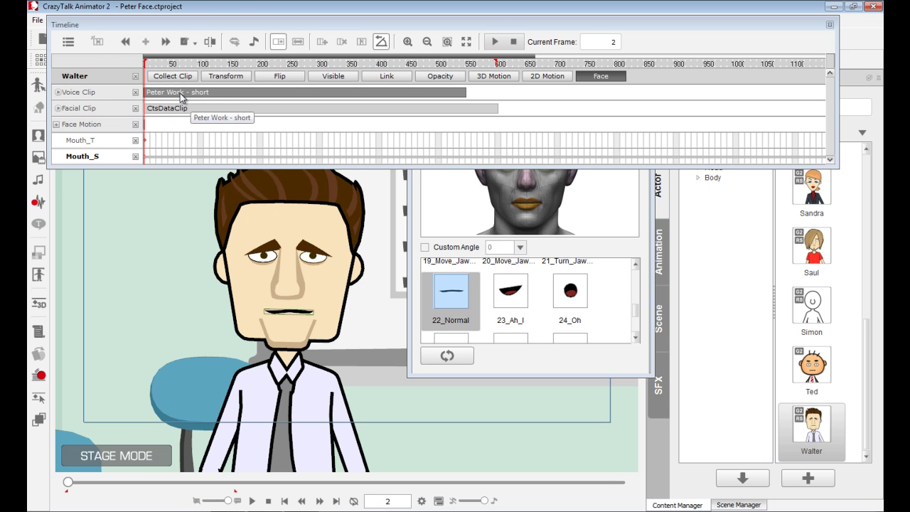
{"action": "left_click", "coordinate": [58, 93]}
{"action": "left_click", "coordinate": [230, 160]}
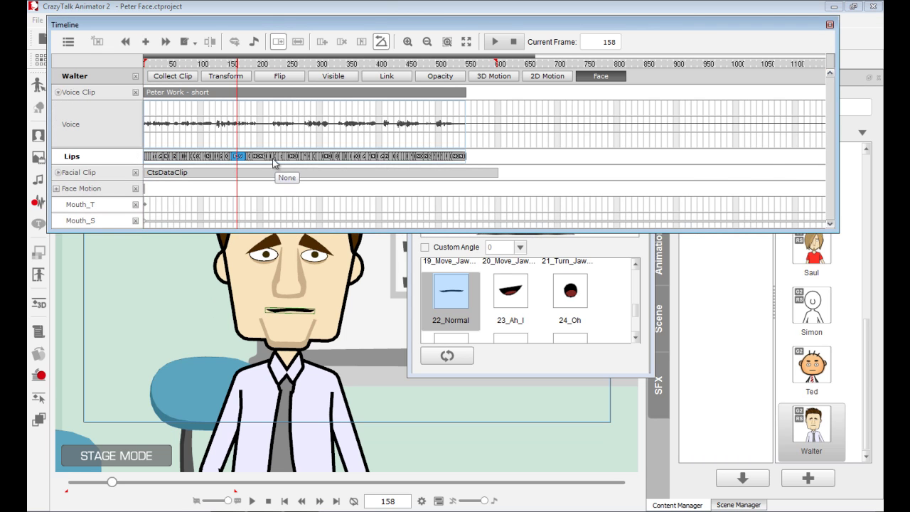
{"action": "left_click", "coordinate": [58, 93]}
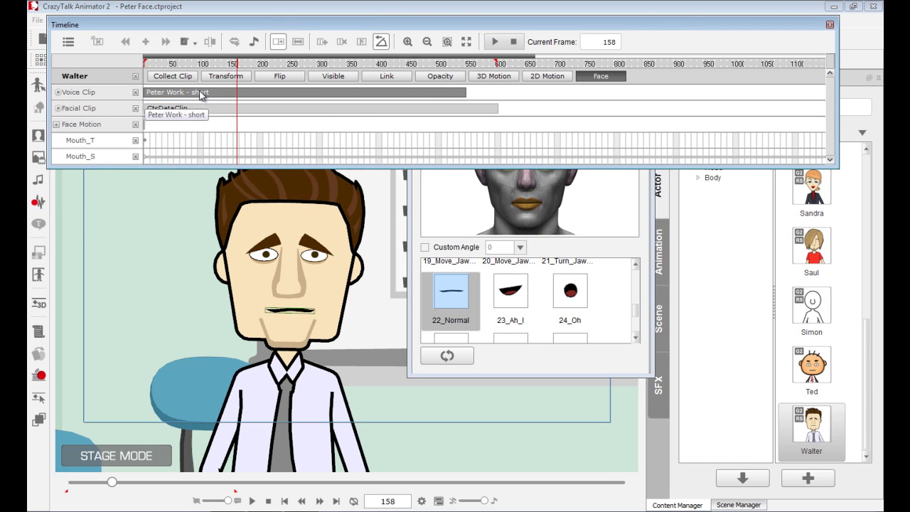
{"action": "left_click", "coordinate": [207, 111]}
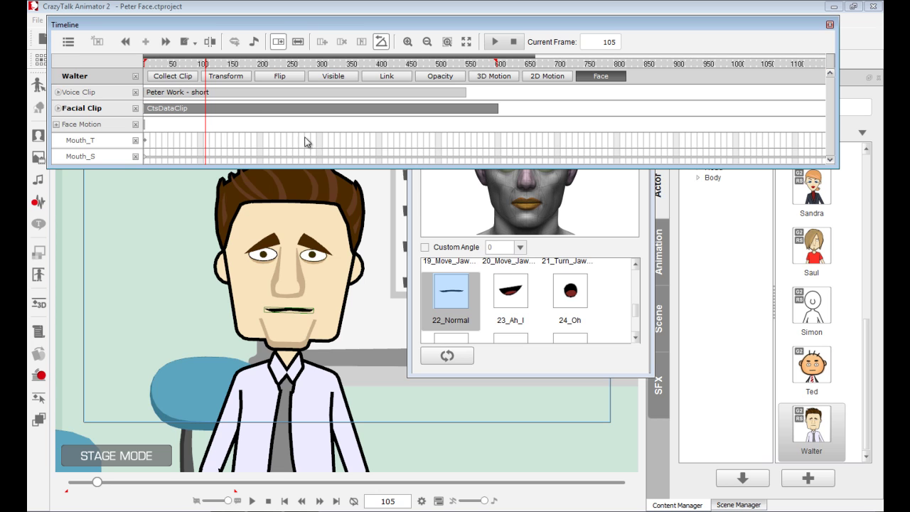
At frame 90, try the 23_Ah_I and 24_Oh mouth sprites, set the mouth to 22_Normal, and close the Sprite Editor.
{"action": "left_click", "coordinate": [220, 94]}
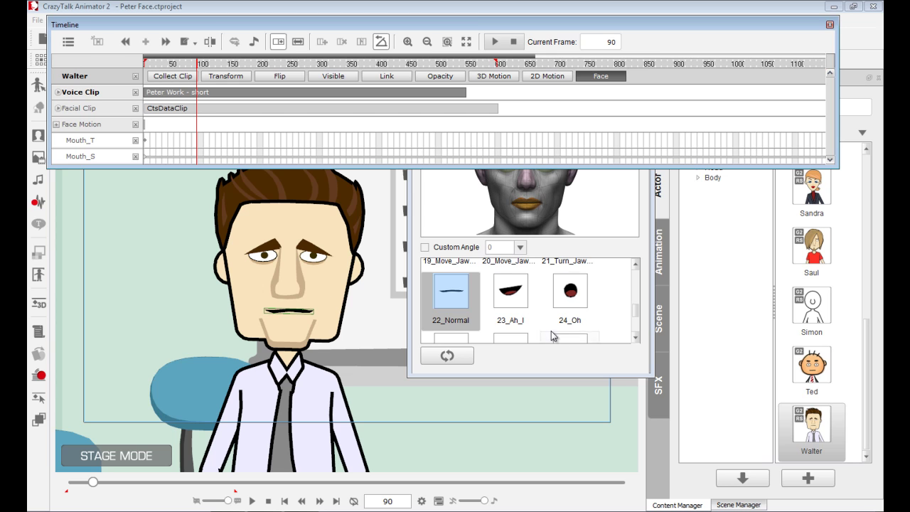
{"action": "left_click", "coordinate": [510, 290]}
{"action": "left_click", "coordinate": [572, 292]}
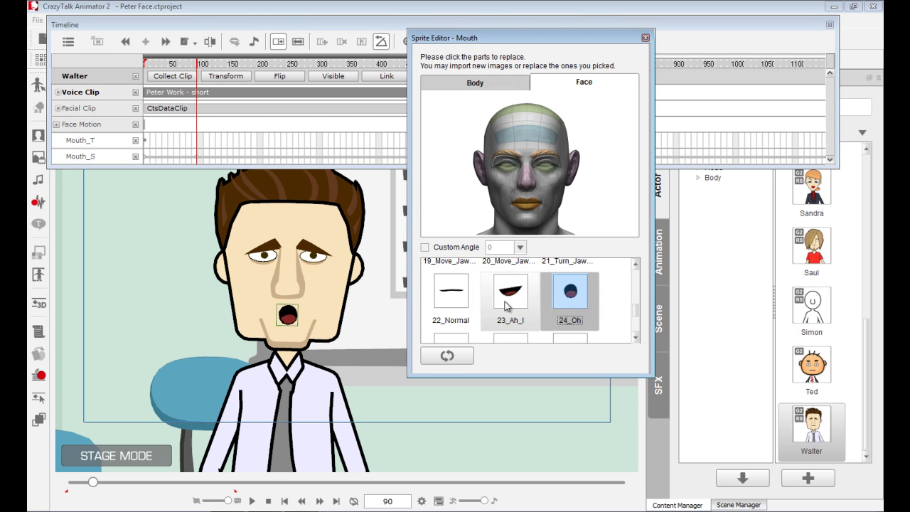
{"action": "left_click", "coordinate": [457, 295]}
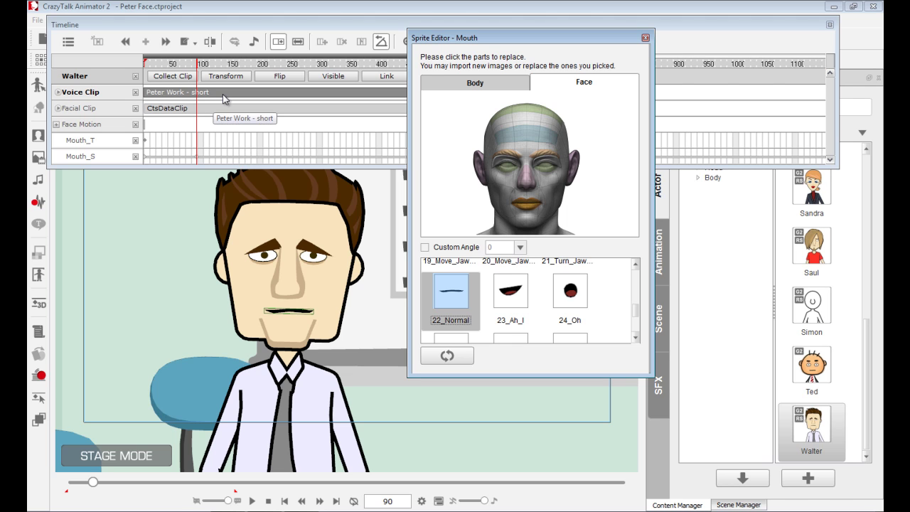
{"action": "left_click", "coordinate": [645, 37]}
{"action": "left_click", "coordinate": [268, 501]}
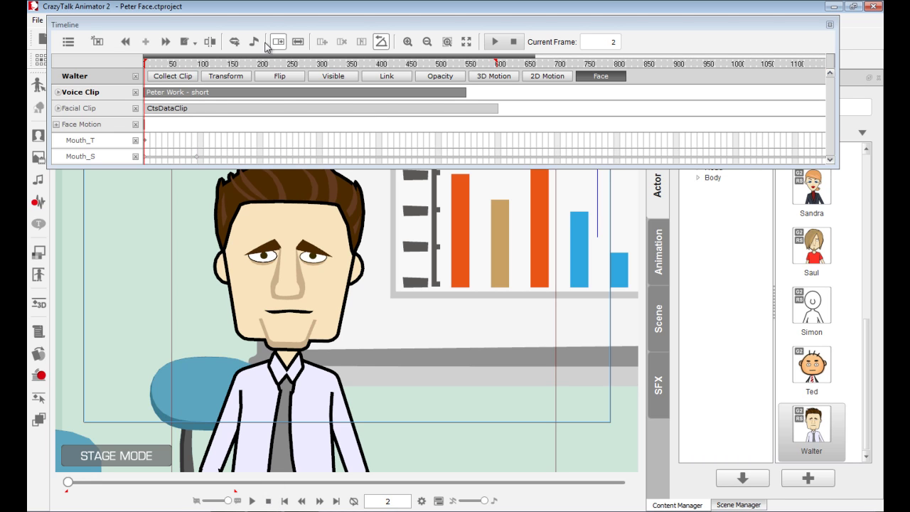
Shift the Voice Clip to start at about frame 40 and the Facial Clip at about frame 45.
{"action": "left_click", "coordinate": [204, 94]}
{"action": "left_click_drag", "start_coordinate": [204, 95], "coordinate": [217, 114]}
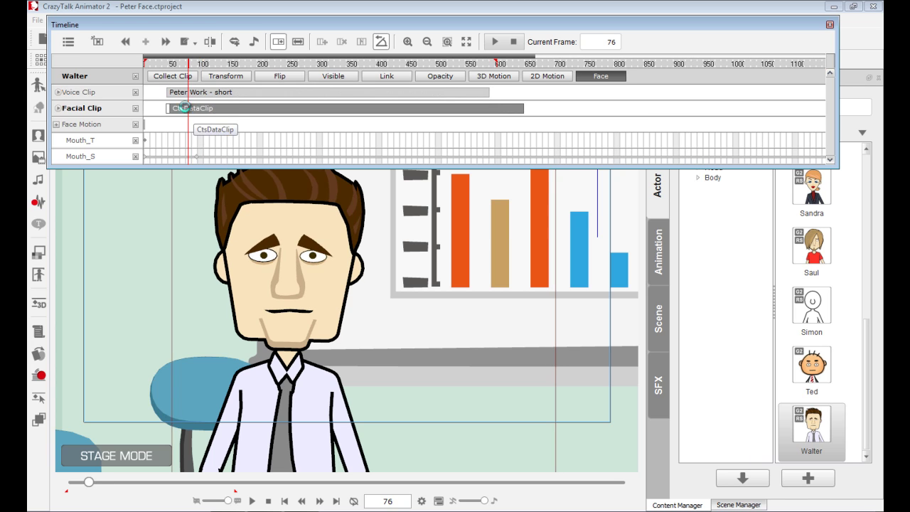
{"action": "left_click", "coordinate": [157, 95]}
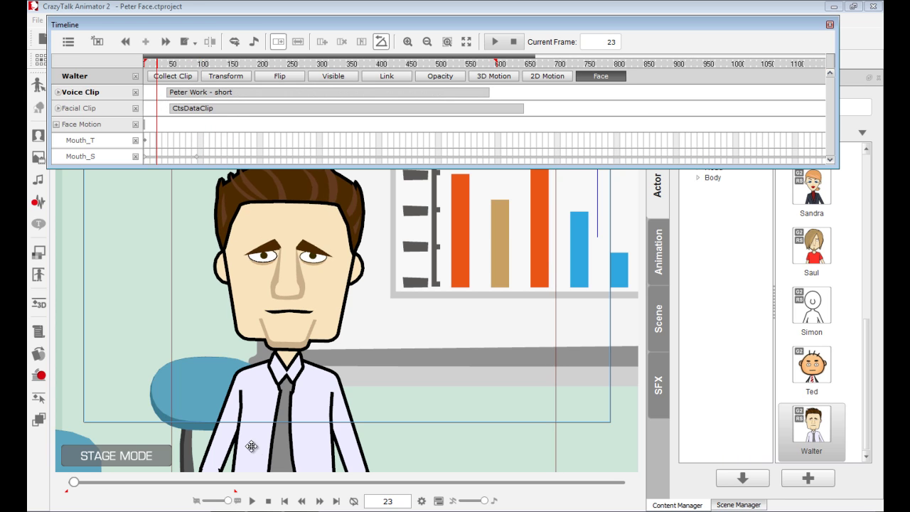
{"action": "left_click", "coordinate": [268, 501]}
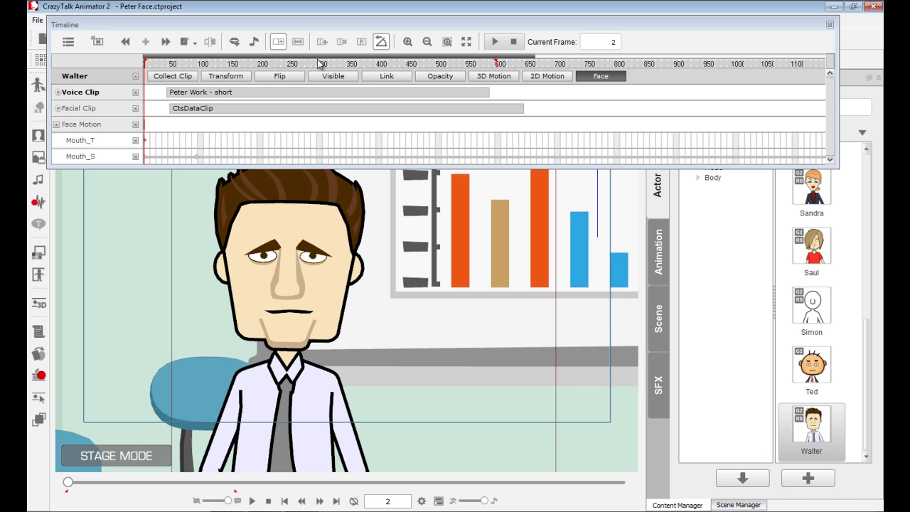
Check the first frames of the Facial Clip track and briefly play the animation from frame 1.
{"action": "left_click", "coordinate": [148, 114]}
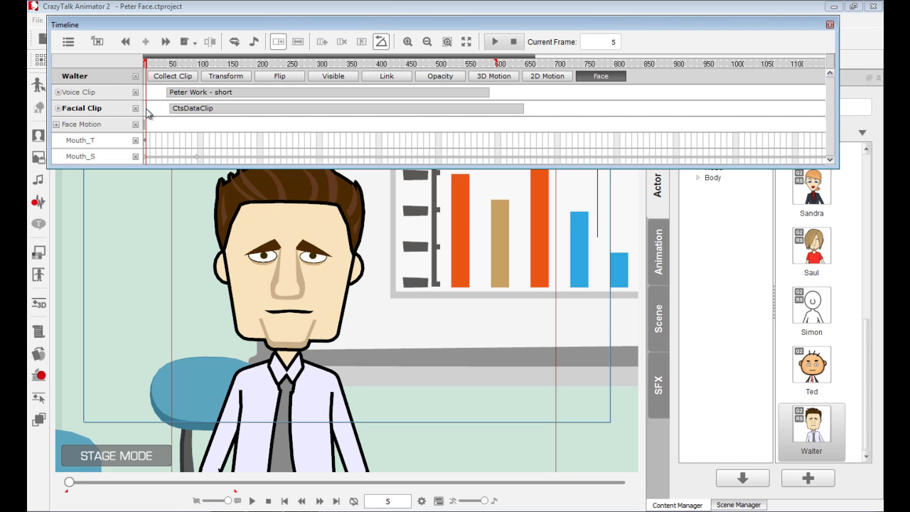
{"action": "left_click", "coordinate": [144, 114]}
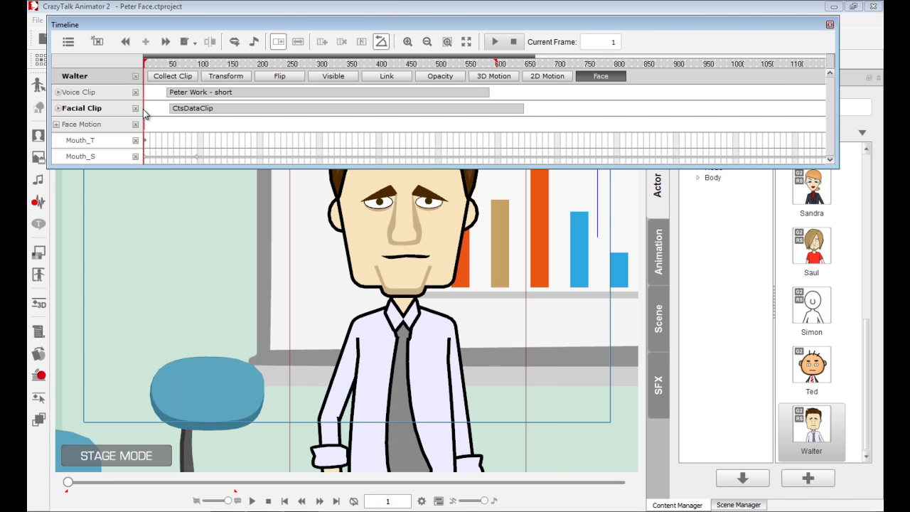
{"action": "left_click", "coordinate": [495, 41]}
{"action": "left_click", "coordinate": [514, 41]}
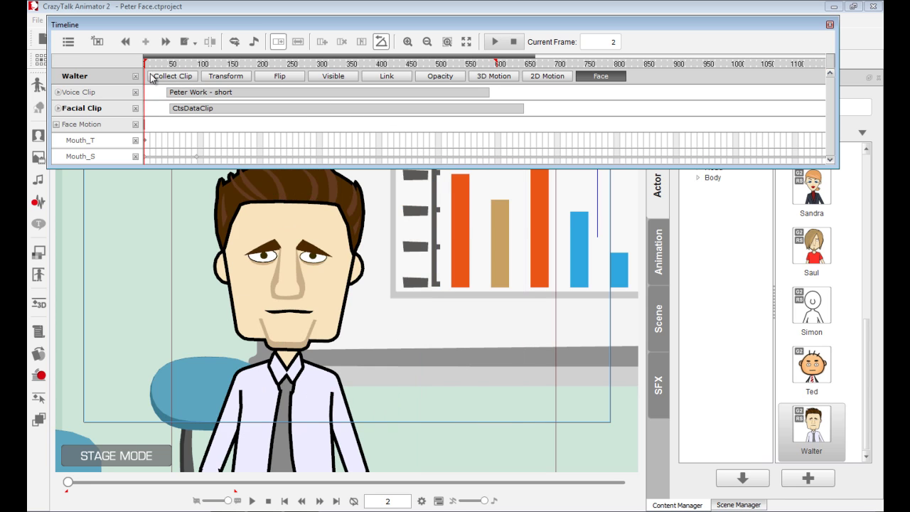
Move the Voice Clip and Facial Clip to start just after frame 100, and check the gap before them.
{"action": "left_click_drag", "start_coordinate": [180, 100], "coordinate": [241, 117]}
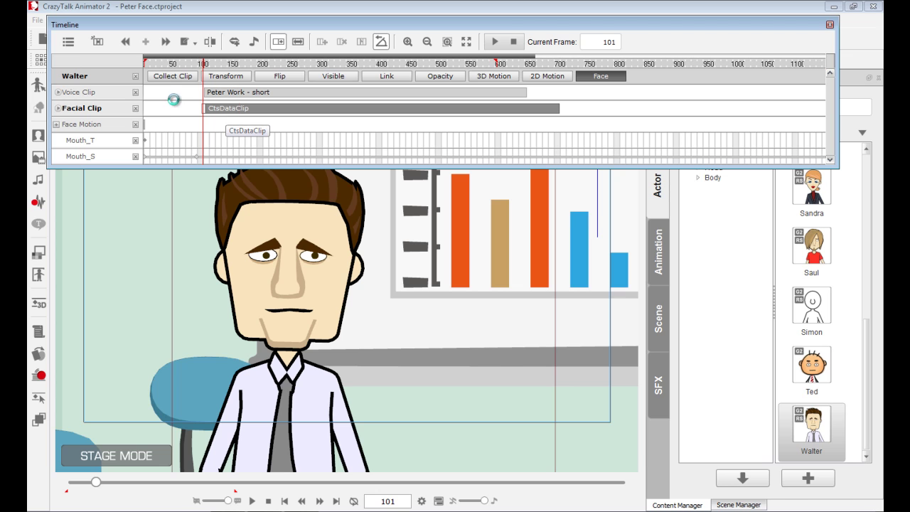
{"action": "left_click", "coordinate": [165, 109]}
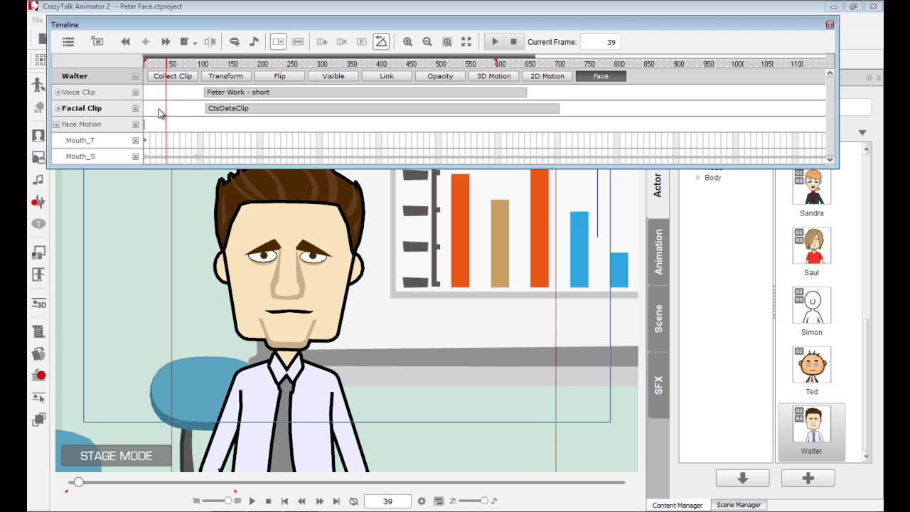
{"action": "left_click", "coordinate": [183, 115]}
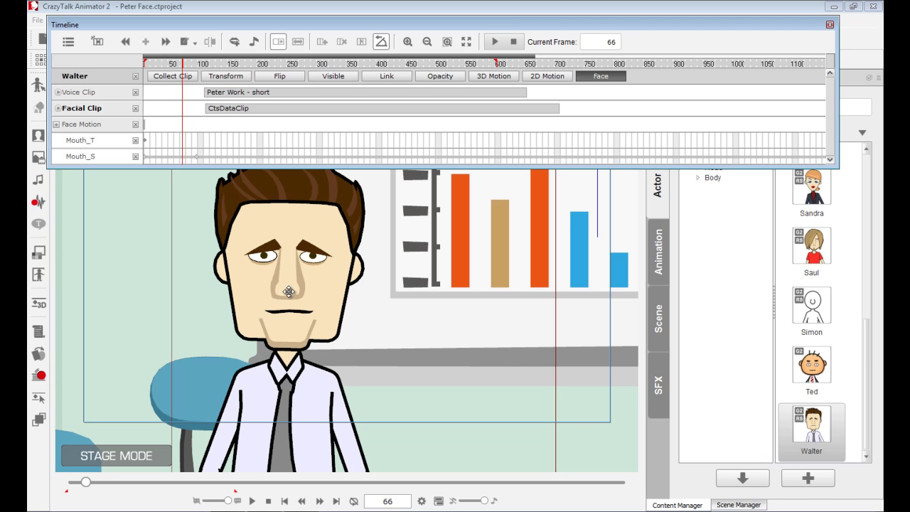
Examine the empty stretch before the clips and nudge the Voice Clip to align with the Facial Clip's start at about frame 105.
{"action": "left_click", "coordinate": [217, 99]}
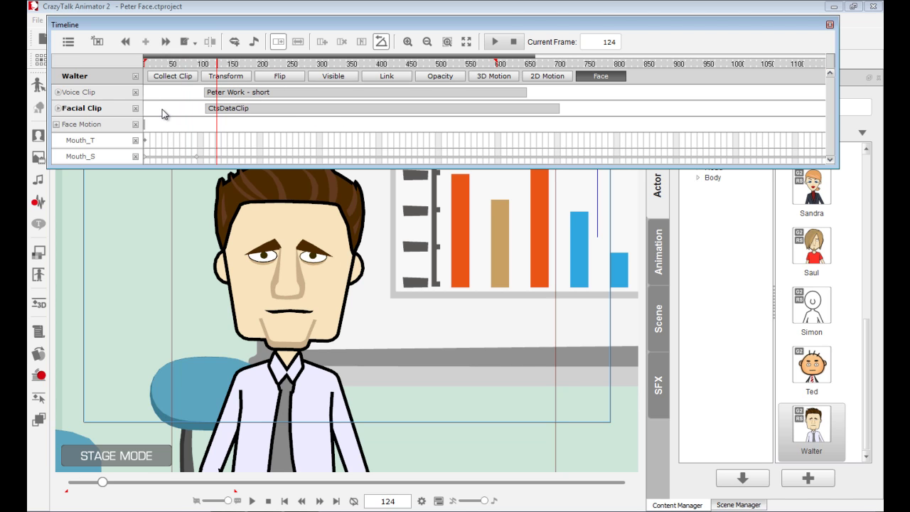
{"action": "left_click_drag", "start_coordinate": [163, 111], "coordinate": [192, 112]}
{"action": "left_click", "coordinate": [197, 114]}
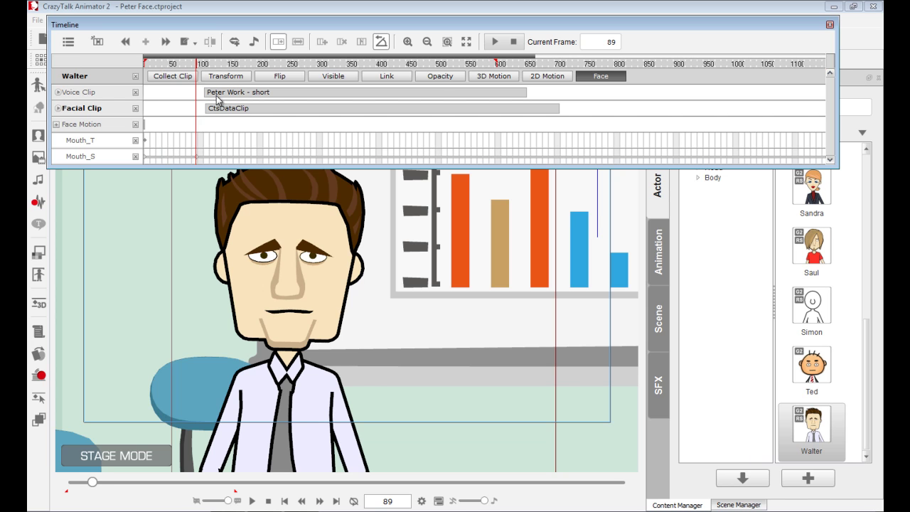
{"action": "left_click", "coordinate": [212, 94]}
{"action": "left_click", "coordinate": [215, 96]}
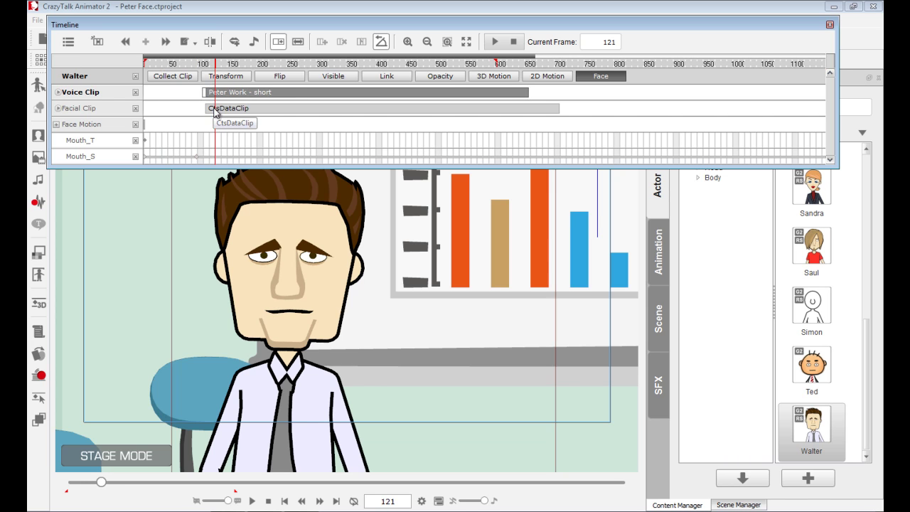
Examine the empty Facial Clip track before and after CtsDataClip, close the timeline, and return to the start of the project.
{"action": "left_click", "coordinate": [345, 111]}
{"action": "left_click_drag", "start_coordinate": [569, 108], "coordinate": [608, 114]}
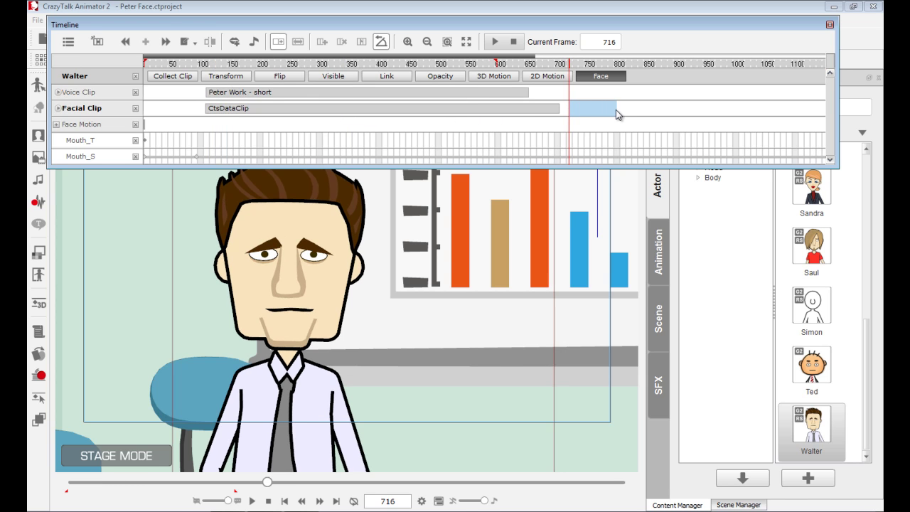
{"action": "left_click", "coordinate": [151, 107]}
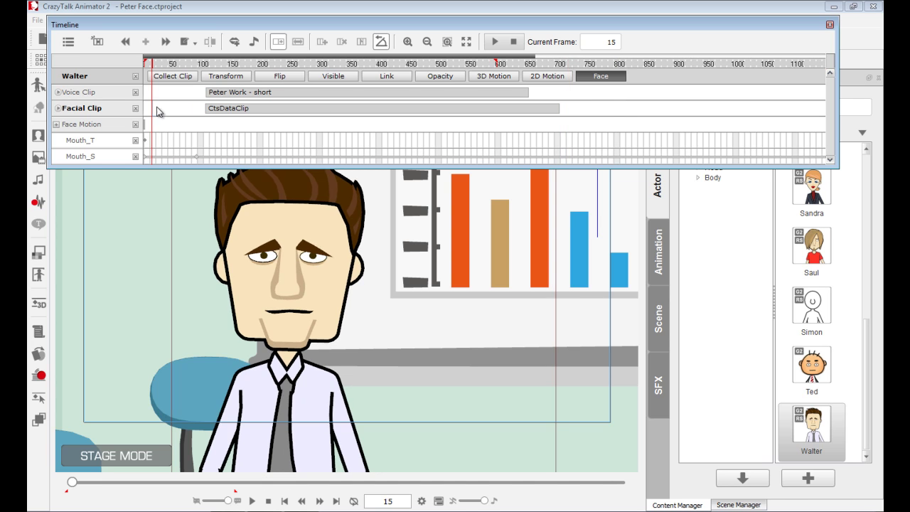
{"action": "left_click", "coordinate": [201, 113]}
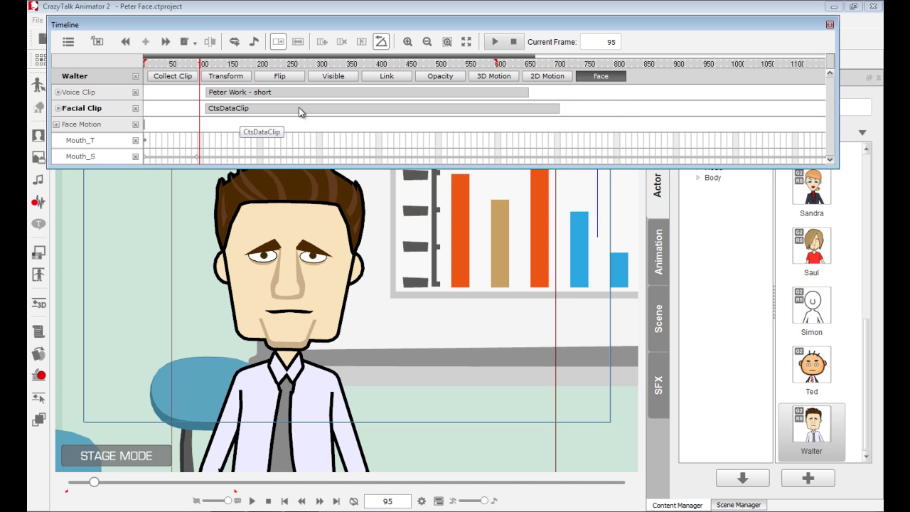
{"action": "left_click_drag", "start_coordinate": [567, 111], "coordinate": [627, 111]}
{"action": "left_click", "coordinate": [626, 110]}
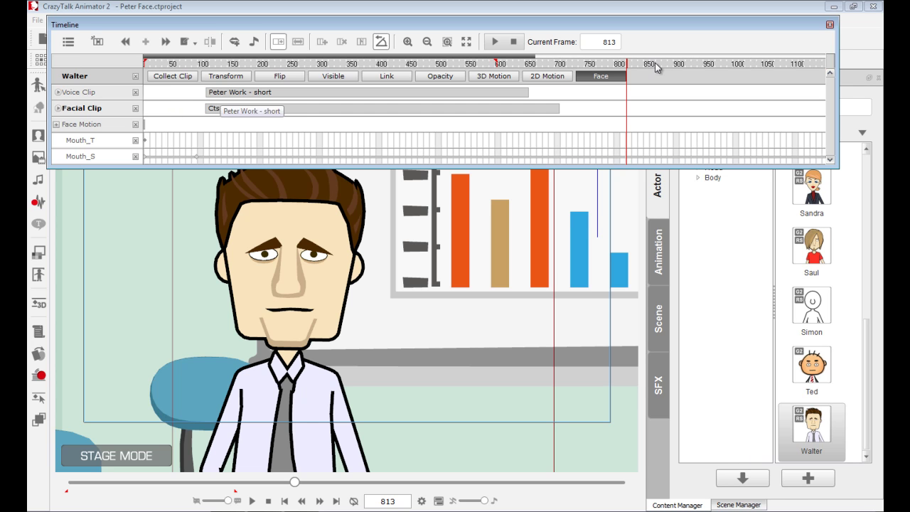
{"action": "left_click", "coordinate": [829, 25]}
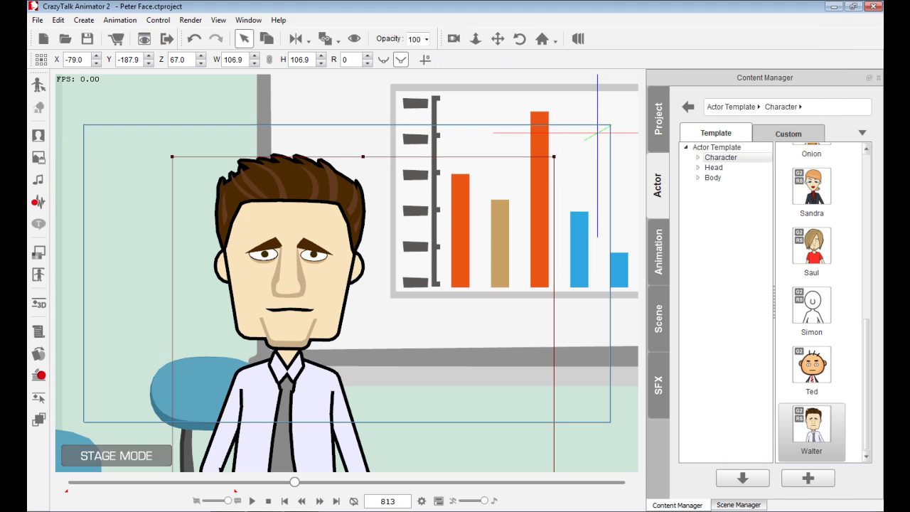
{"action": "left_click", "coordinate": [285, 502]}
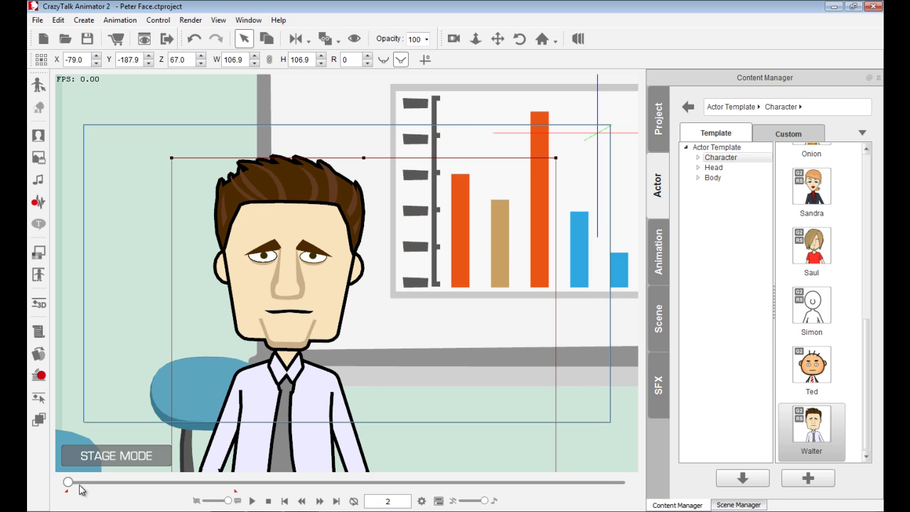
Open the Puppet Editor for Walter, browse the face animation profiles, choose the one with the cap, and limit the controlled features to the eyes.
{"action": "left_click", "coordinate": [39, 376]}
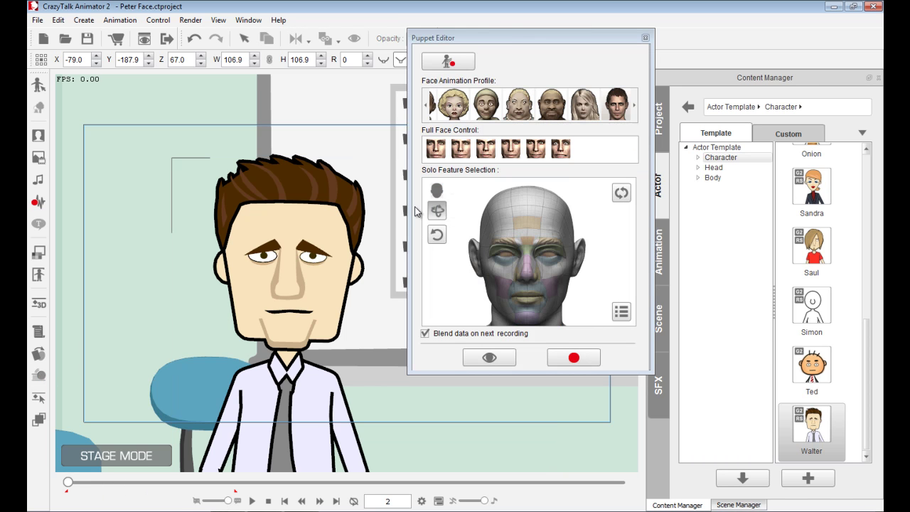
{"action": "left_click", "coordinate": [616, 104]}
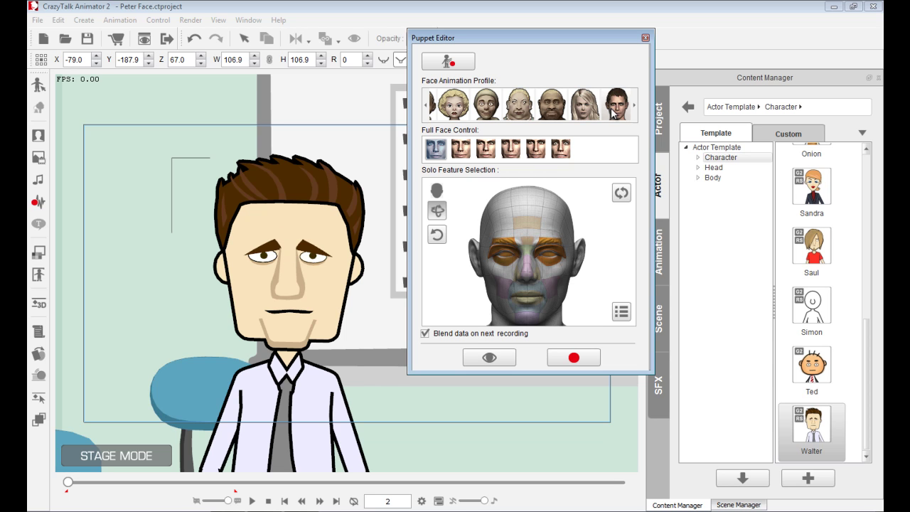
{"action": "left_click", "coordinate": [427, 107]}
{"action": "left_click", "coordinate": [427, 107]}
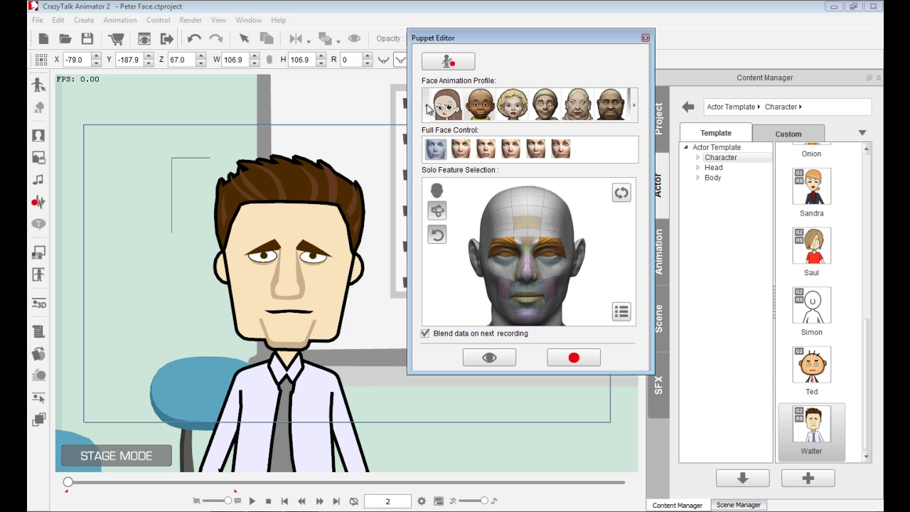
{"action": "left_click", "coordinate": [482, 107]}
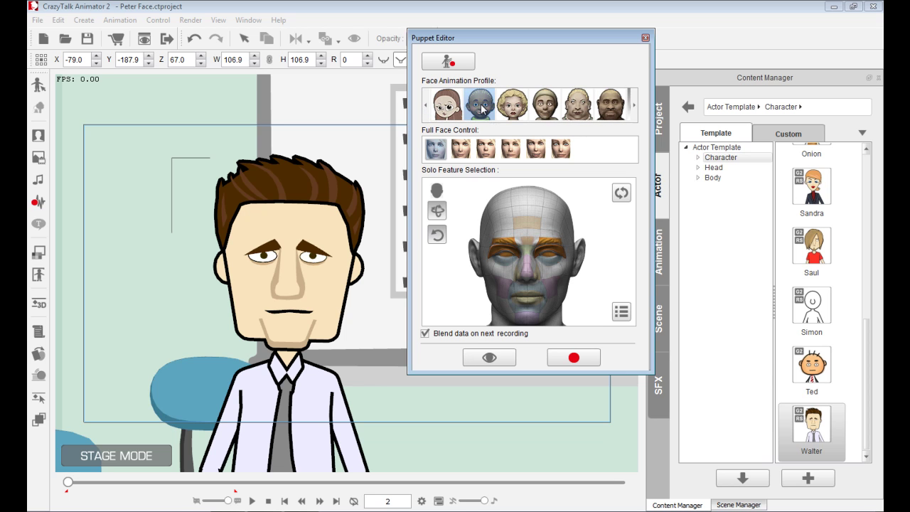
{"action": "left_click", "coordinate": [549, 107]}
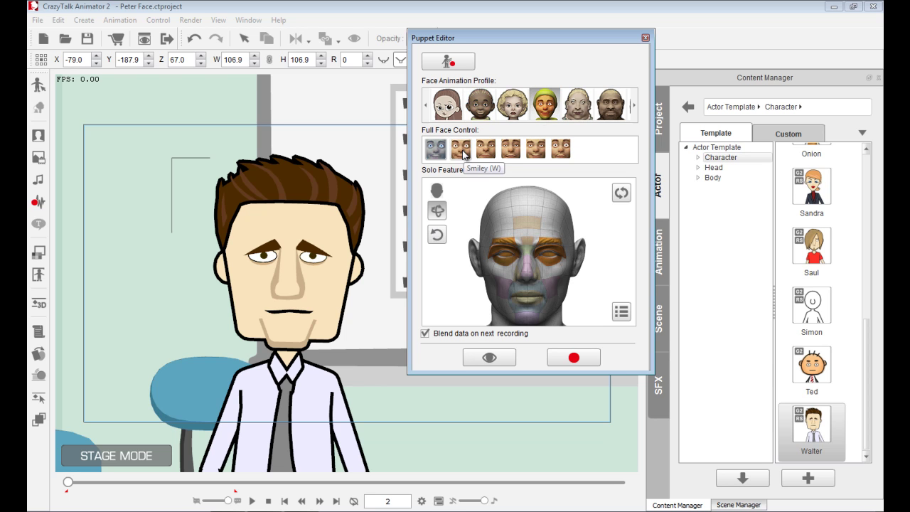
{"action": "left_click", "coordinate": [508, 154]}
{"action": "left_click", "coordinate": [436, 212]}
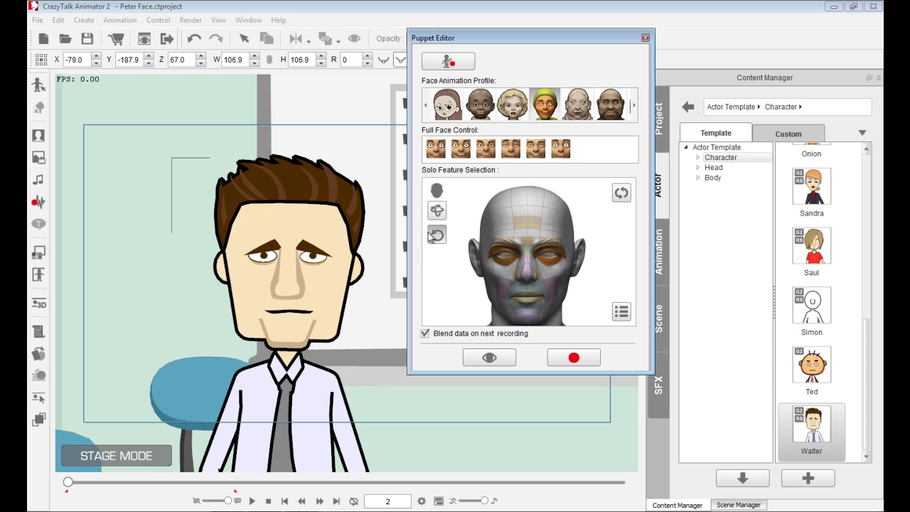
Preview the selected face profile's puppeteering on Walter, then stop the preview.
{"action": "left_click", "coordinate": [488, 357]}
{"action": "key", "text": "space"}
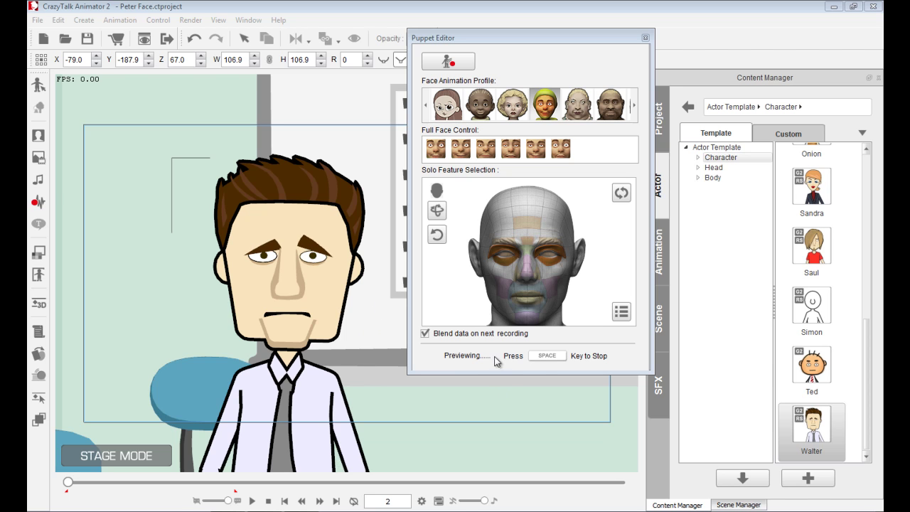
{"action": "key", "text": "space"}
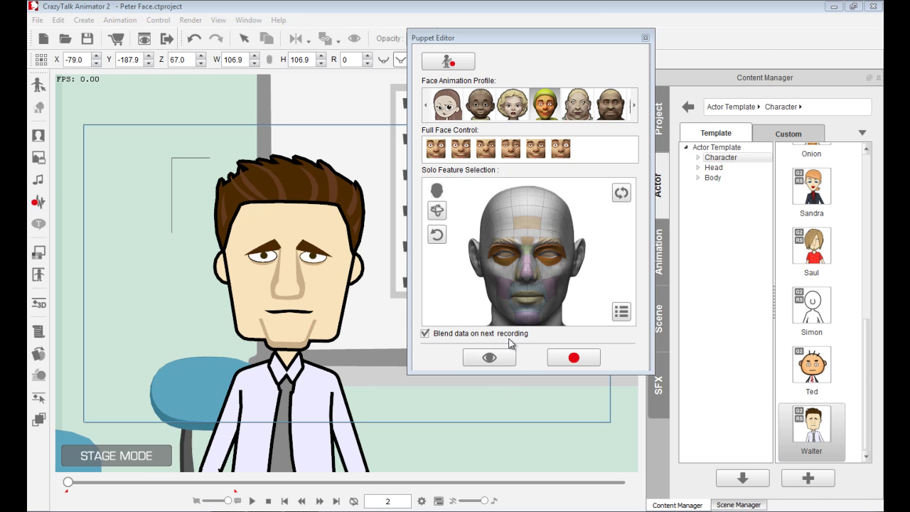
Move the Voice Clip and Facial Clip to start at about frame 30, then return to the project start and close the timeline.
{"action": "left_click", "coordinate": [437, 502]}
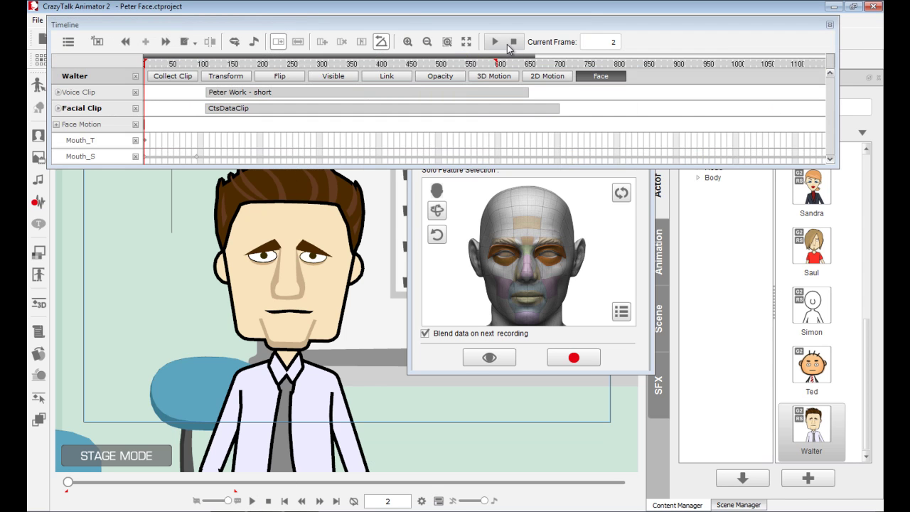
{"action": "left_click", "coordinate": [495, 42]}
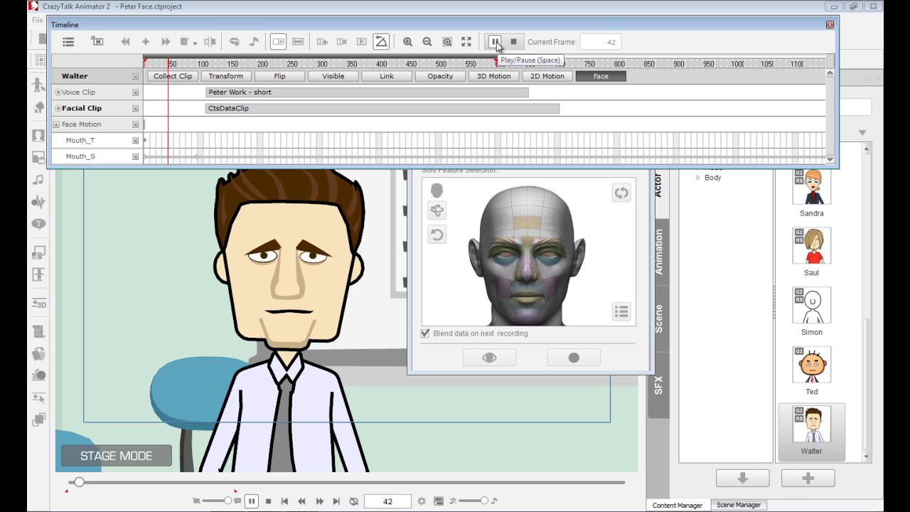
{"action": "left_click_drag", "start_coordinate": [244, 92], "coordinate": [180, 113]}
{"action": "left_click", "coordinate": [513, 43]}
{"action": "left_click", "coordinate": [496, 43]}
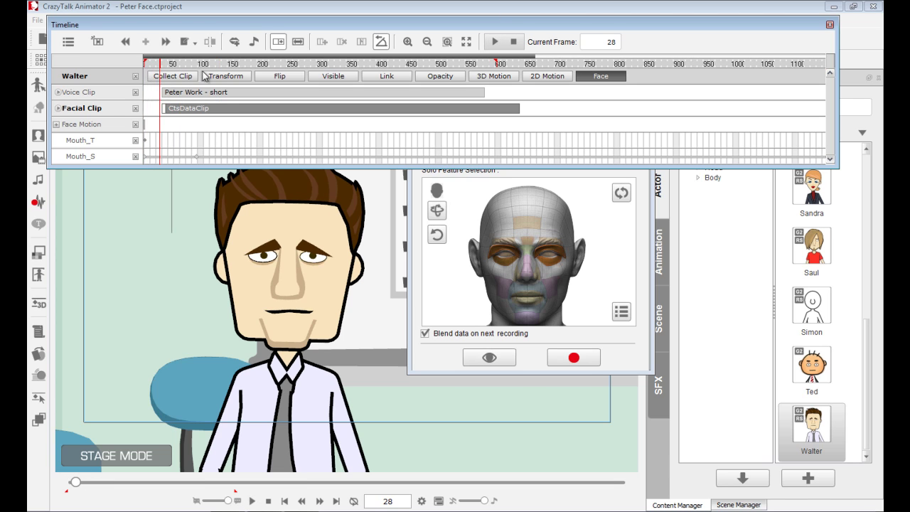
{"action": "left_click", "coordinate": [513, 42]}
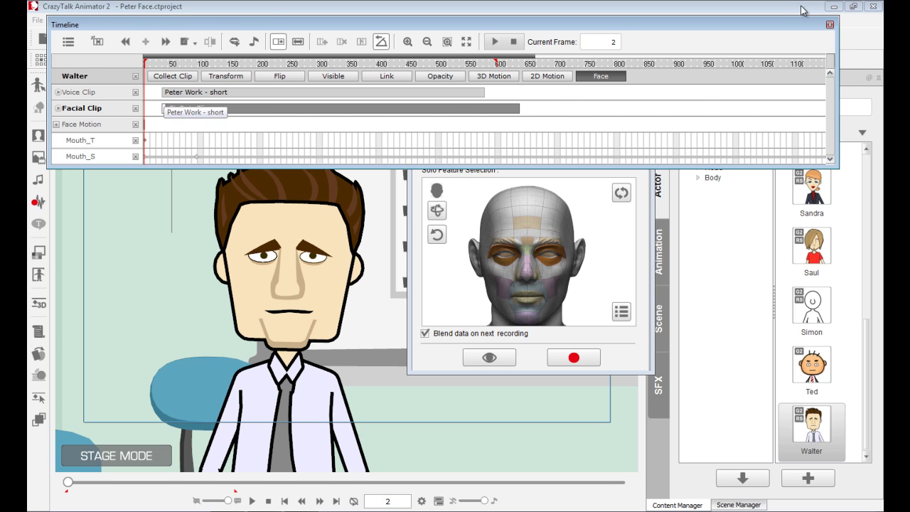
{"action": "left_click", "coordinate": [830, 24]}
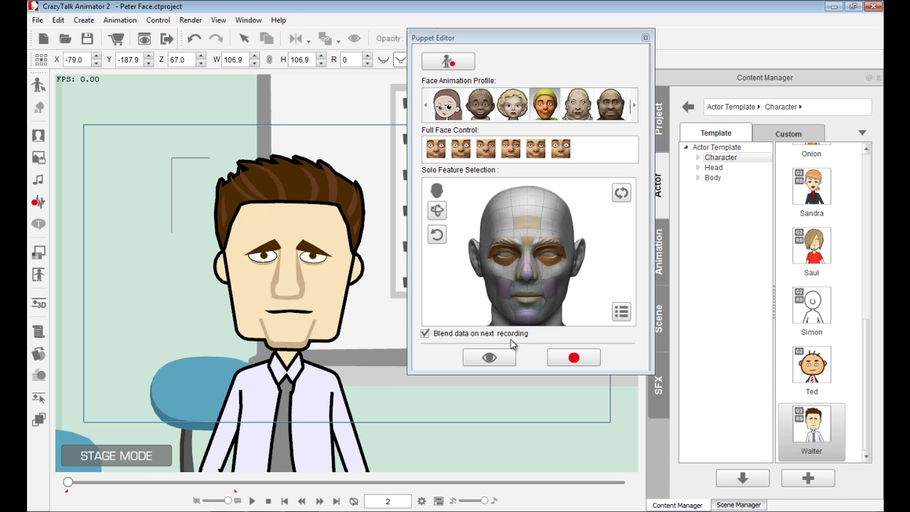
Record Walter's eye puppeteering from frame 2 through to the end of the marked playback range with data blending enabled.
{"action": "left_click", "coordinate": [573, 358]}
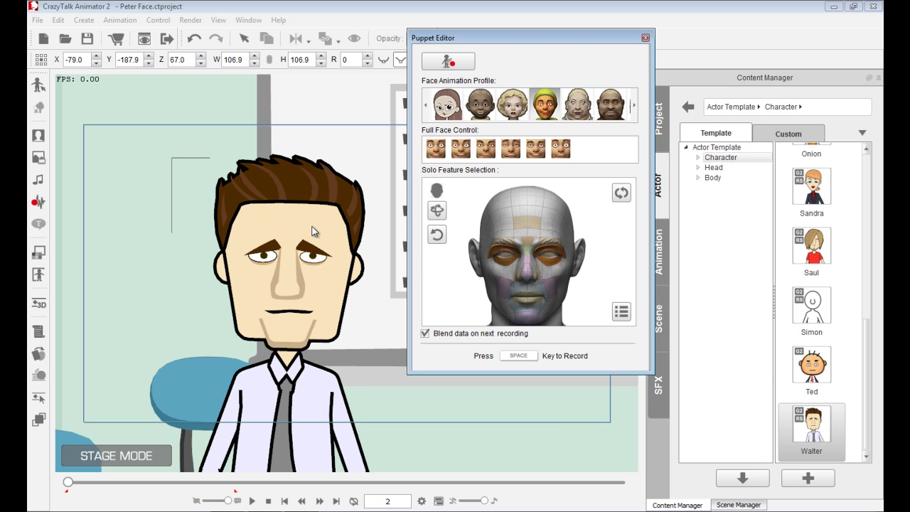
{"action": "key", "text": "space"}
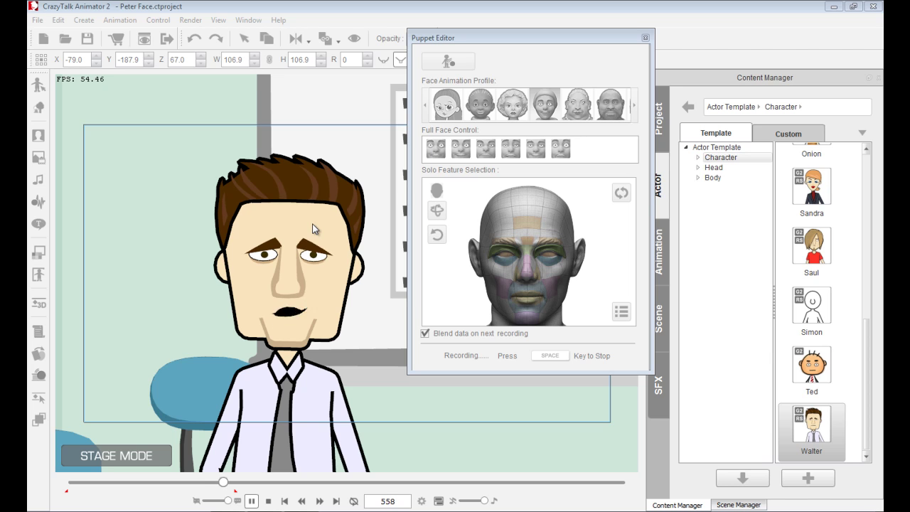
{"action": "key", "text": "space"}
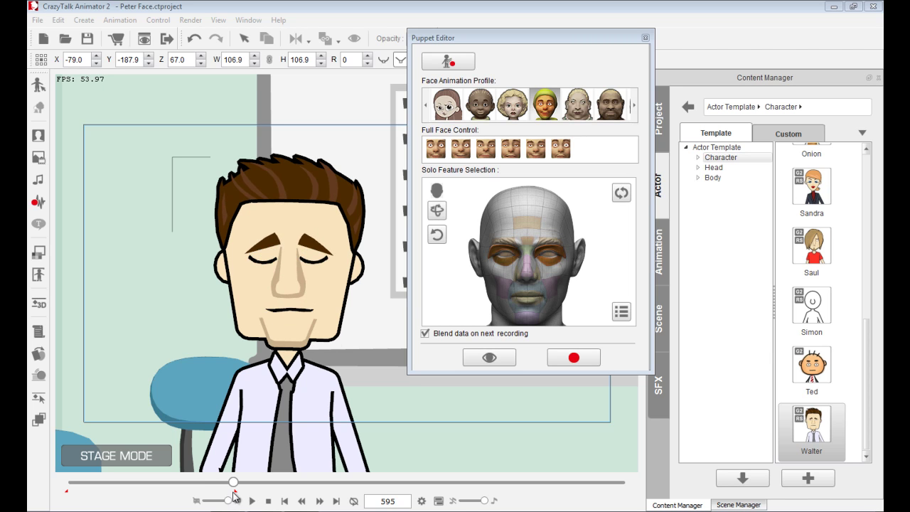
Extend the playback range's end to about frame 637, return to the start, and select the CtsDataClip on the Facial Clip track.
{"action": "left_click_drag", "start_coordinate": [235, 492], "coordinate": [248, 494]}
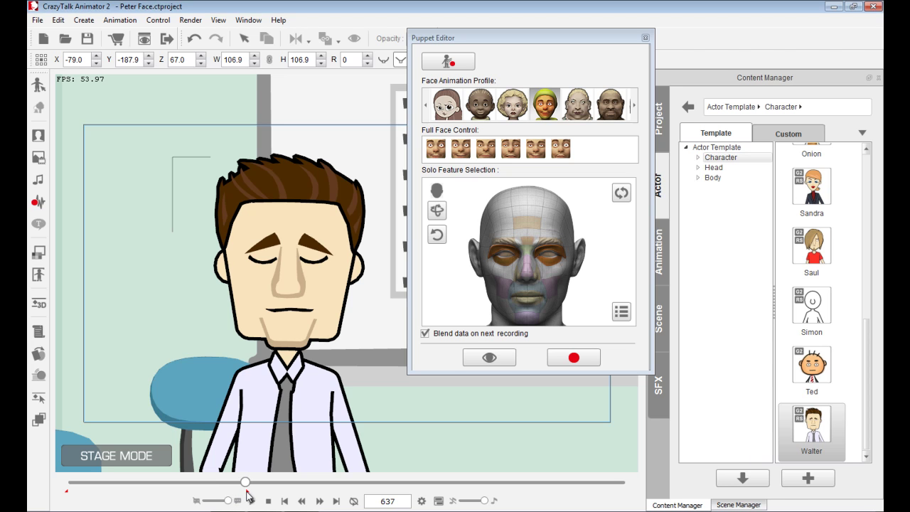
{"action": "left_click", "coordinate": [269, 501]}
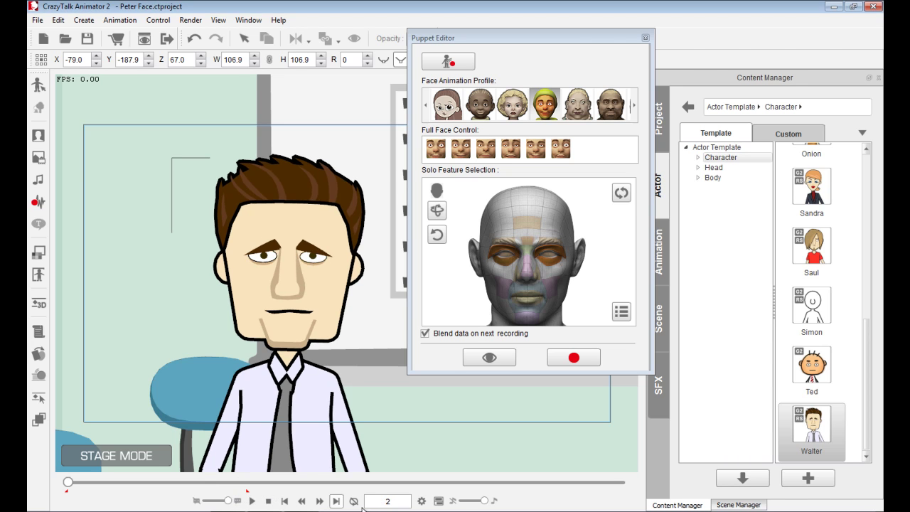
{"action": "left_click", "coordinate": [439, 501]}
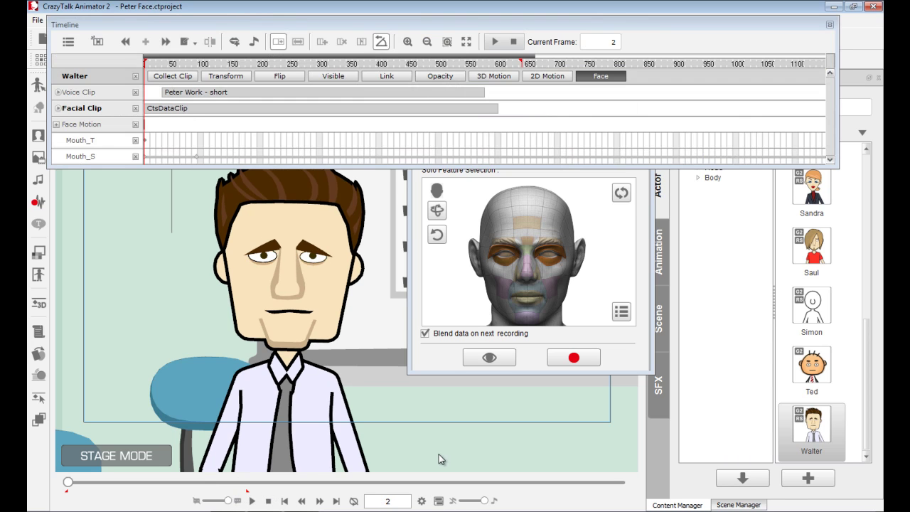
{"action": "left_click", "coordinate": [154, 110]}
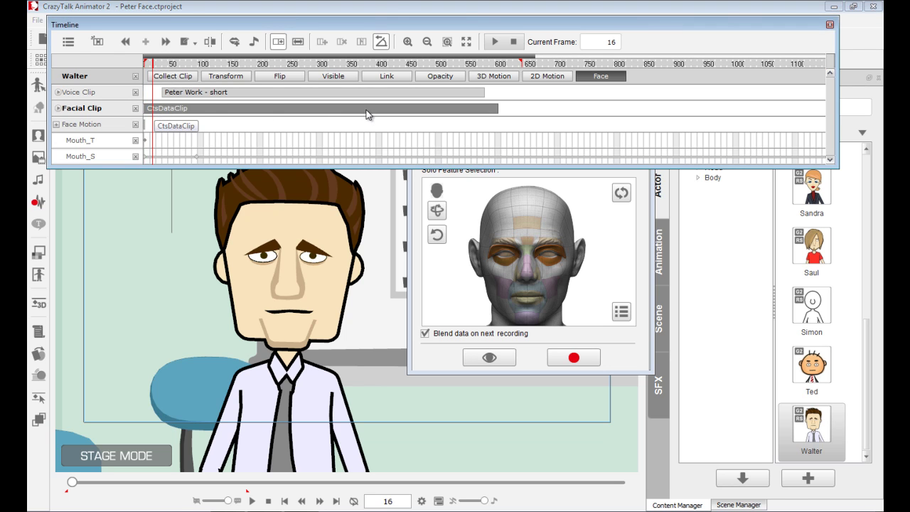